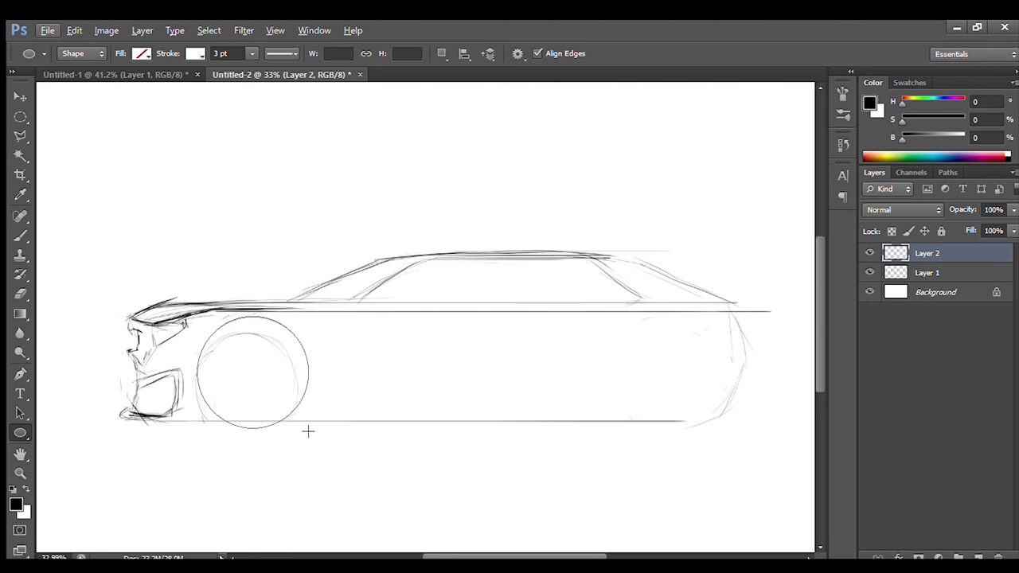
Step: Fill the front wheel circle with black and place a copy of it as the rear wheel
key("alt+BackSpace")
key("v")
mouse_move(269, 386)
left_mouse_down()
mouse_move(262, 382)
mouse_move(661, 375)
left_mouse_up()
key("alt+bracketleft")
key("alt+bracketleft")
Step: On Layer 1, erase the ground line between the wheels and sketch the side sill lines and rear door edge
key("b")
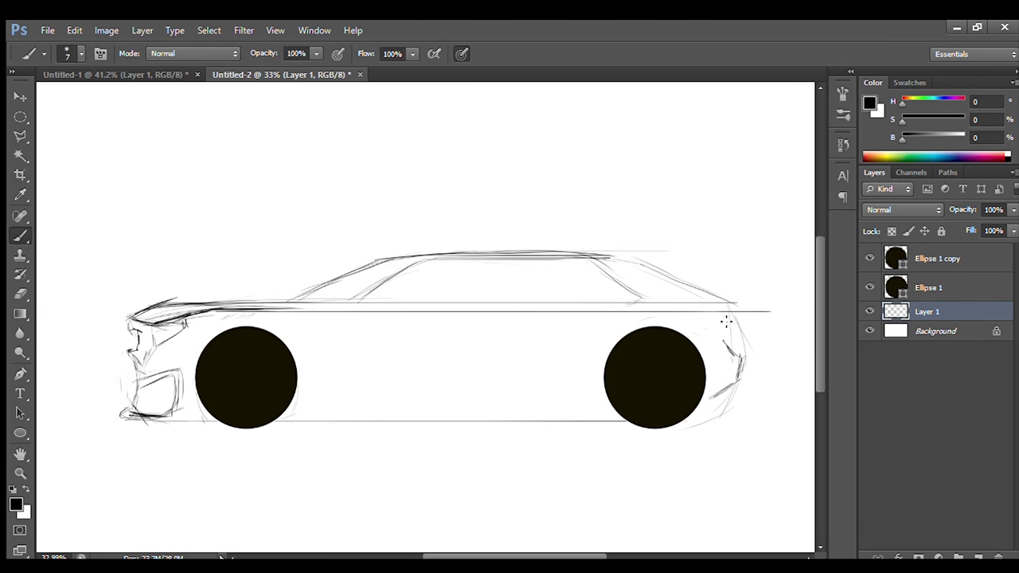
key("e")
left_click_drag(287, 422, 488, 428)
key("b")
left_click_drag(335, 411, 591, 394)
left_click_drag(585, 317, 551, 372)
left_click_drag(313, 414, 560, 414)
left_click_drag(567, 410, 597, 420)
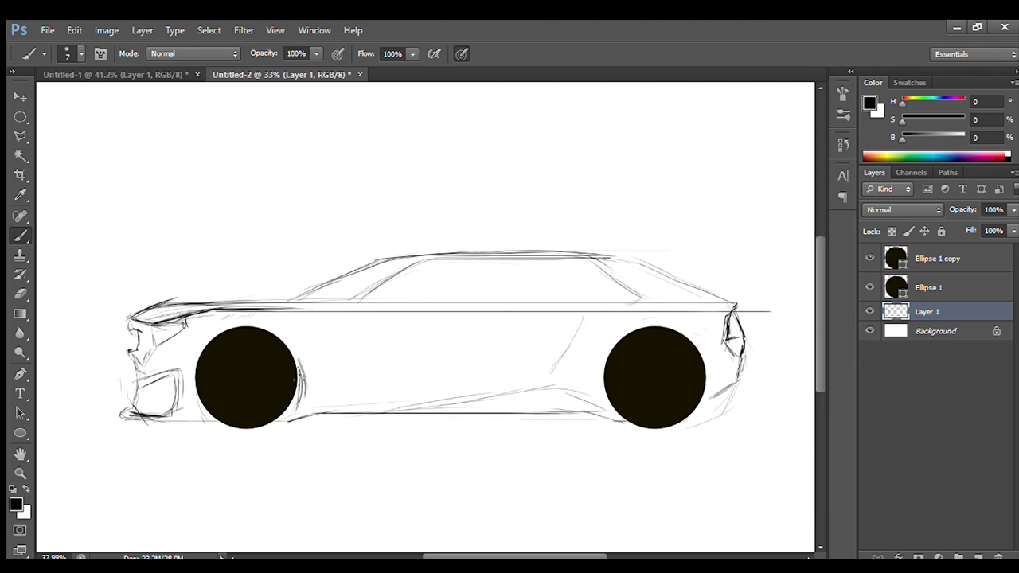
left_click_drag(296, 422, 608, 418)
mouse_move(334, 419)
left_mouse_down()
mouse_move(577, 420)
mouse_move(574, 393)
left_mouse_up()
Step: Erase excess sketch strokes along the rear door's trailing edge
scroll(478, 366, "right", 1)
key("e")
left_click_drag(557, 327, 524, 391)
Step: Sketch a sculpted panel with a nested recess along the doors, cleaning up its rear end
key("b")
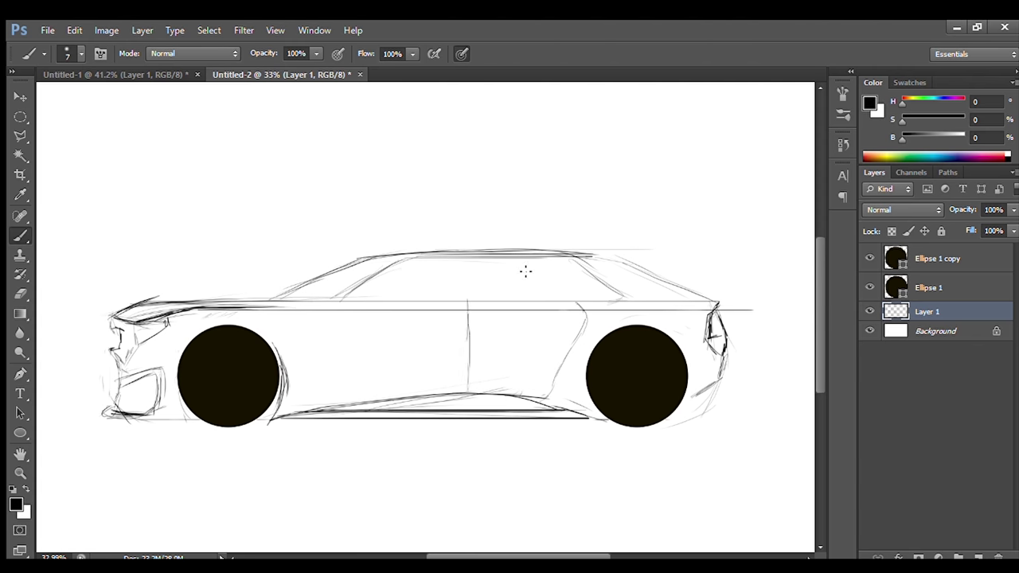
left_click_drag(302, 336, 306, 388)
left_click_drag(363, 322, 319, 323)
left_click_drag(344, 376, 442, 371)
left_click_drag(334, 344, 490, 330)
left_click_drag(302, 331, 502, 321)
left_click_drag(331, 355, 530, 323)
key("e")
mouse_move(492, 374)
left_mouse_down()
mouse_move(402, 382)
mouse_move(550, 365)
left_mouse_up()
key("b")
left_click_drag(328, 329, 533, 327)
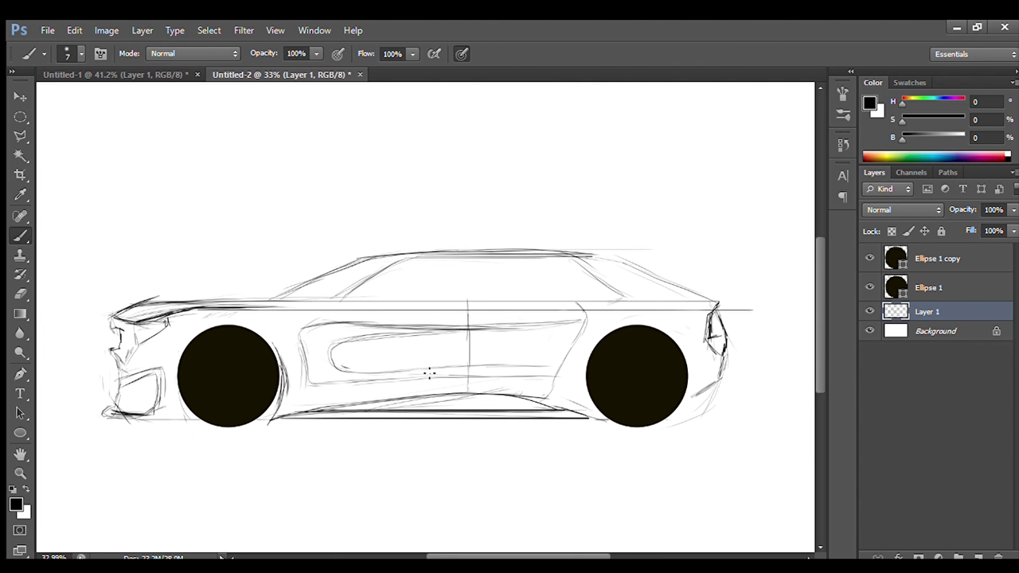
Step: Erase and re-sketch the windshield pillar, and add the front door's leading edge line
key("e")
mouse_move(375, 257)
left_mouse_down()
mouse_move(274, 299)
mouse_move(333, 281)
left_mouse_up()
key("b")
scroll(168, 349, "up", 4)
key("e")
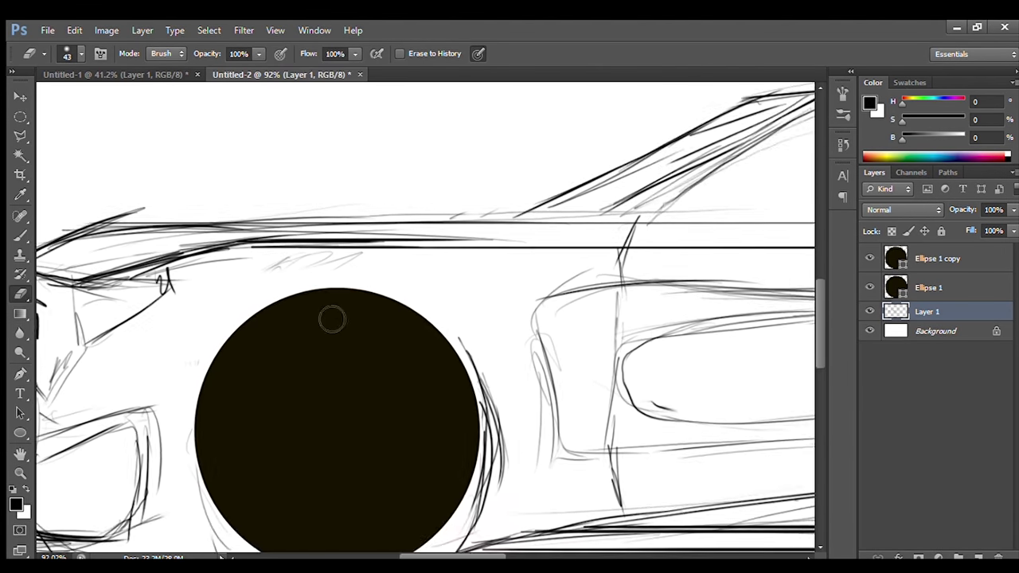
scroll(332, 319, "down", 5)
Step: Sketch the straight upper and lower edges of the front and rear side windows
key("b")
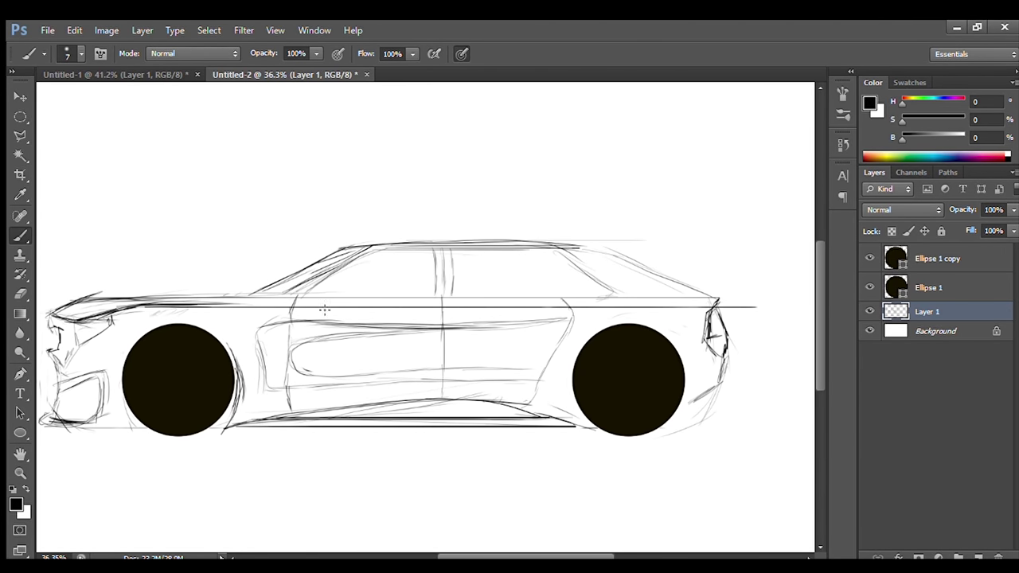
left_click_drag(473, 295, 612, 293)
left_click_drag(363, 253, 435, 251)
Step: Extend the roofline rearward into a small roof spoiler
key("e")
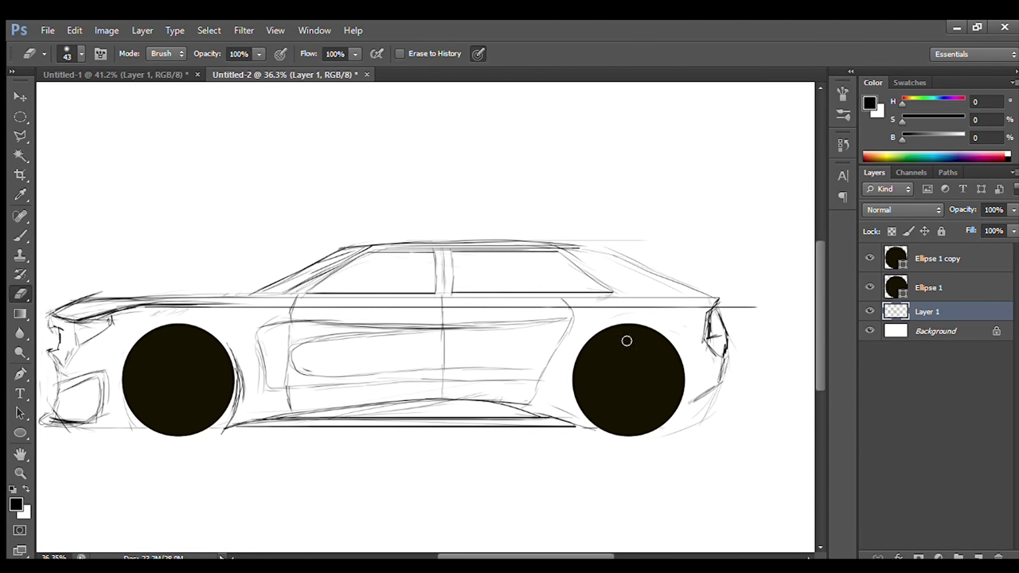
key("b")
left_click_drag(562, 246, 605, 243)
left_click_drag(462, 242, 624, 242)
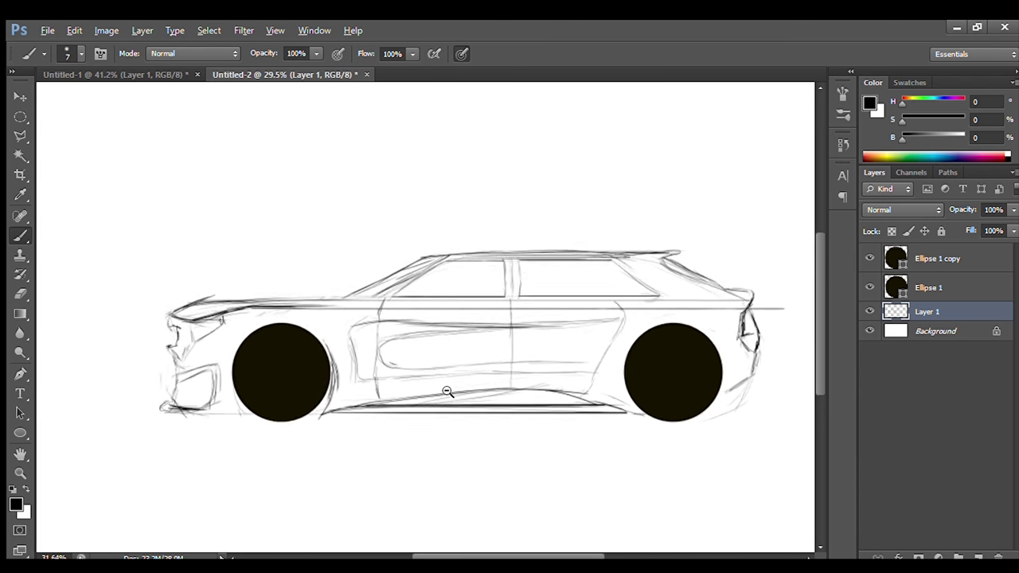
Step: Clean up and redraw the front edge of the sculpted side panel
scroll(259, 412, "up", 5)
key("e")
left_click_drag(271, 239, 291, 307)
key("b")
mouse_move(263, 190)
left_mouse_down()
mouse_move(268, 325)
mouse_move(414, 341)
left_mouse_up()
scroll(488, 364, "down", 5)
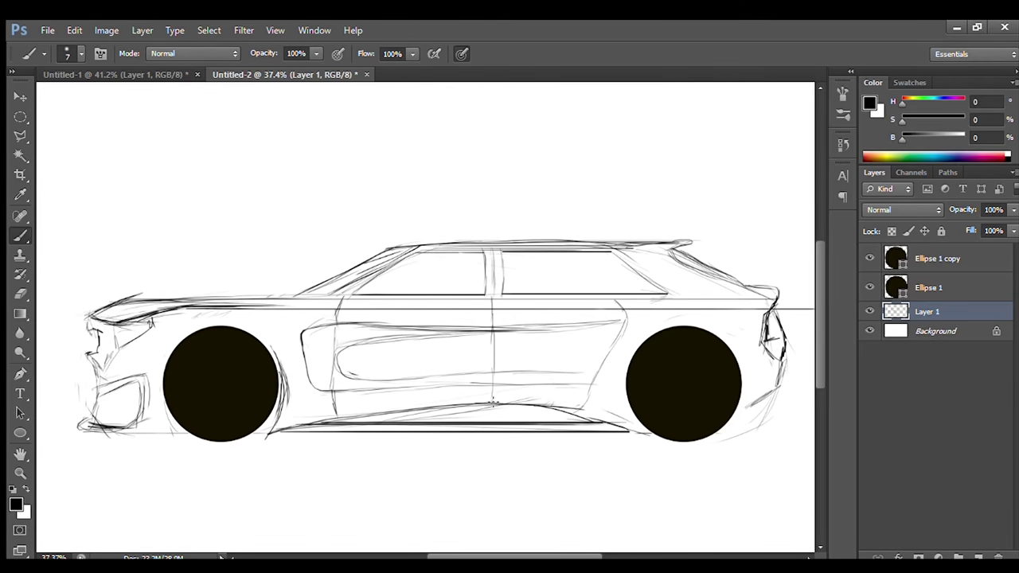
Step: On a new layer, draw a circular wheel-arch outline around the front wheel and copy it around the rear wheel
key("u")
key("ctrl+shift+alt+n")
left_click_drag(218, 387, 285, 447)
key("v")
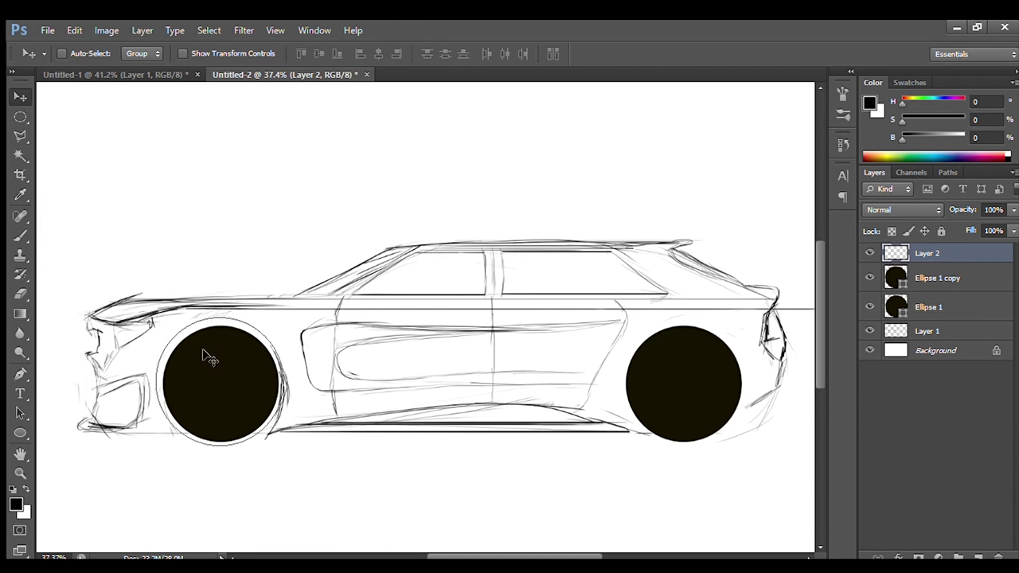
key("a")
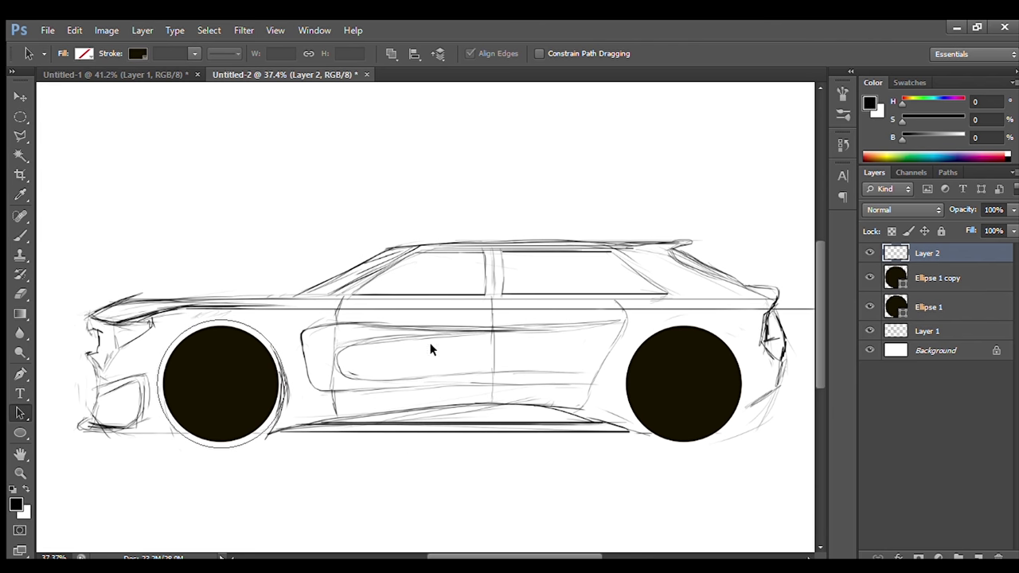
left_click_drag(329, 384, 720, 386)
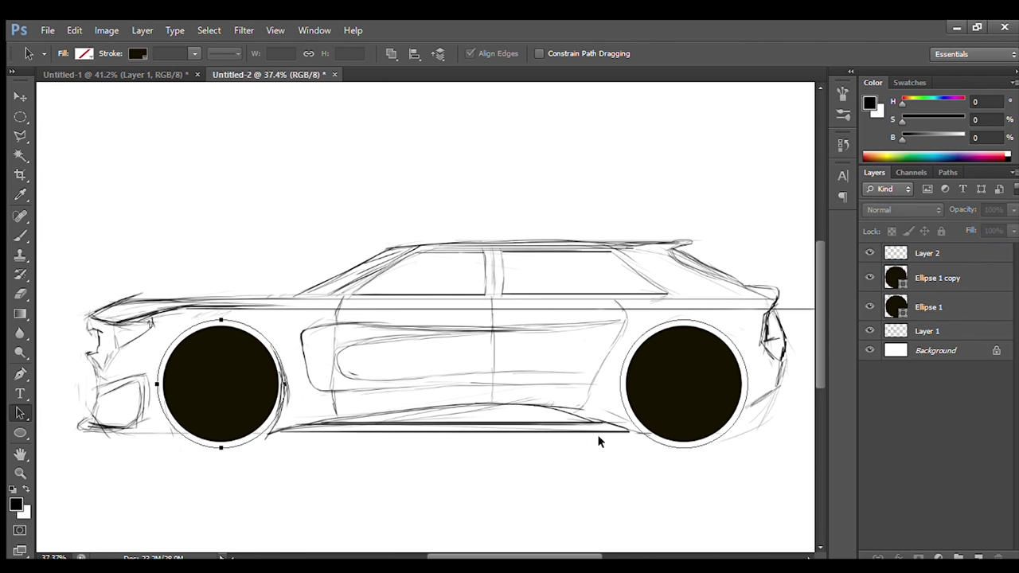
Step: Sketch a slanted divider and quarter window at the rear side window's back end on Layer 1
scroll(544, 352, "up", 3)
key("b")
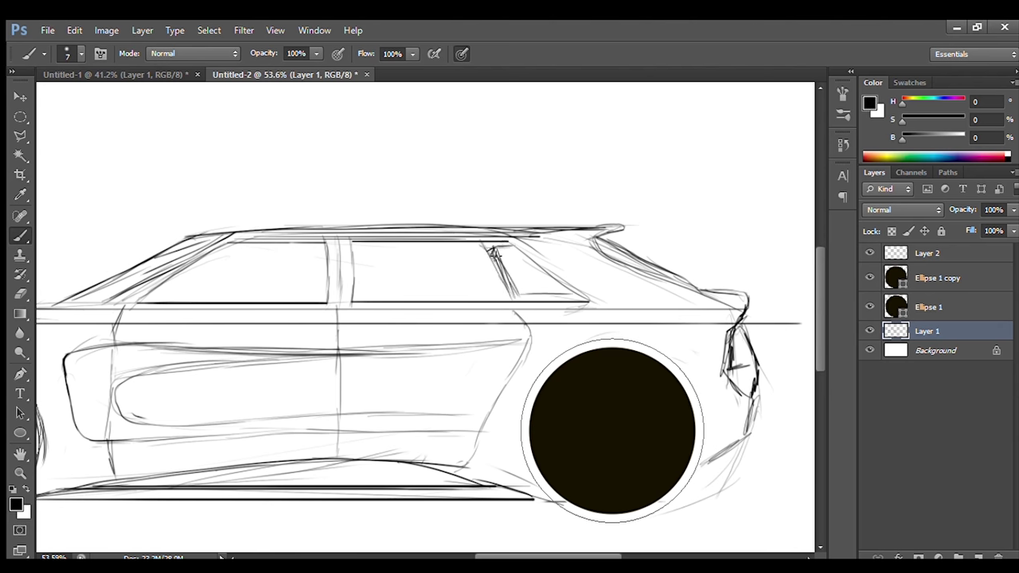
scroll(484, 335, "down", 3)
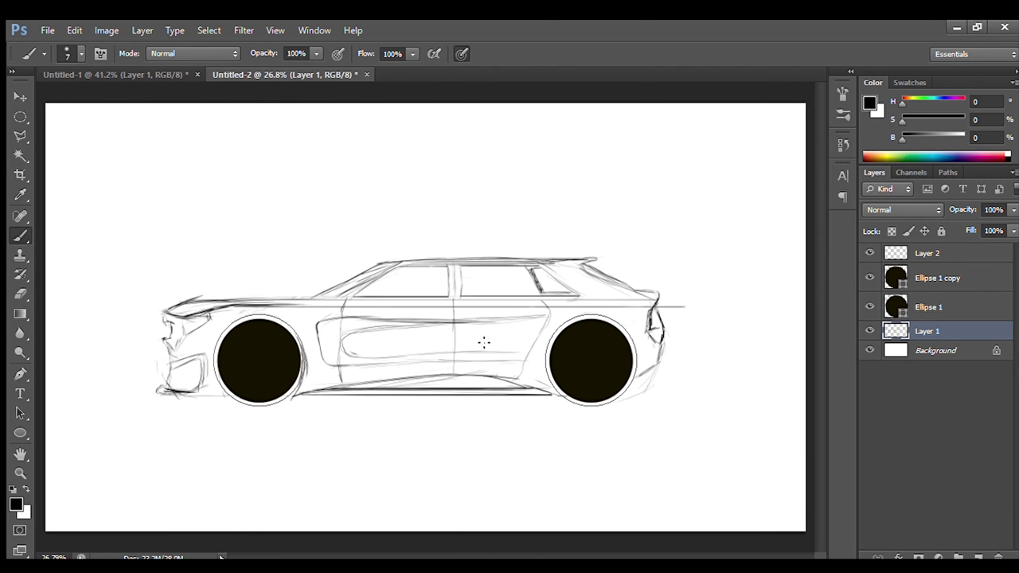
Step: Lower the opacity of the rough sketch layer and add a new layer above it
scroll(423, 358, "up", 2)
key("x")
scroll(423, 358, "down", 2)
left_click_drag(1013, 211, 968, 229)
left_click(979, 557)
Step: With a 5 px black brush, ink the straight bottom line of the front splitter on Layer 3
scroll(260, 382, "up", 4)
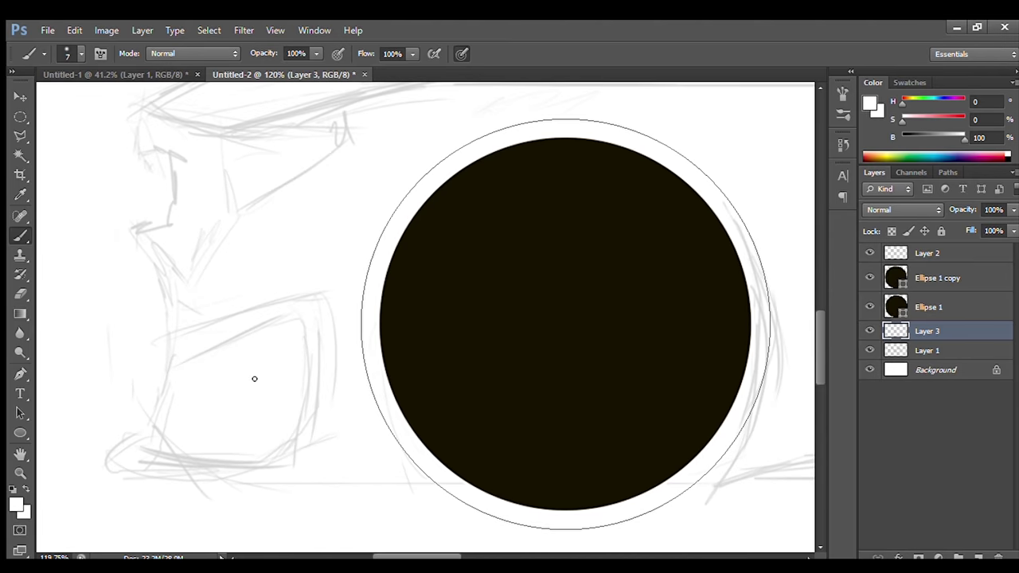
scroll(391, 471, "down", 2)
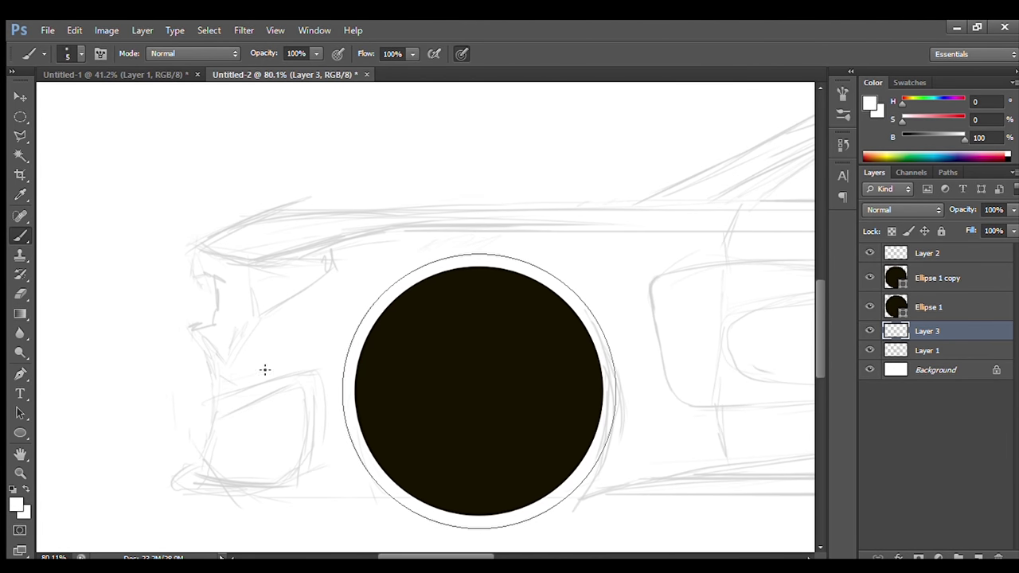
scroll(302, 423, "up", 3)
left_click(12, 489)
left_click(562, 424)
left_click(227, 423, "shift")
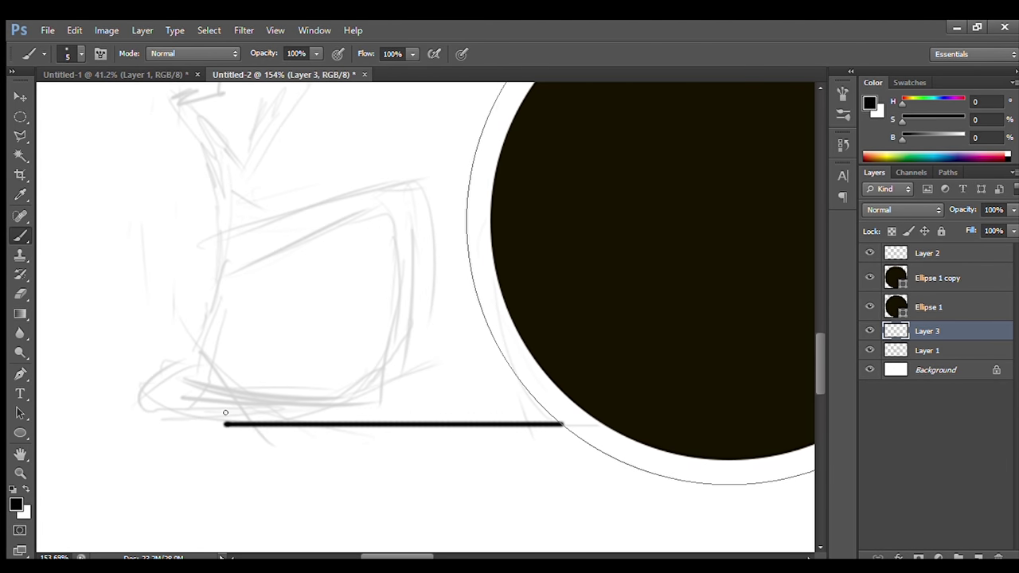
left_click(170, 424, "shift")
scroll(423, 362, "down", 5)
Step: Ink the front splitter's rounded tip and upper edge, and start the bumper intake's front edge
scroll(284, 411, "up", 5)
mouse_move(226, 398)
left_mouse_down()
mouse_move(265, 386)
mouse_move(469, 392)
left_mouse_up()
key("ctrl+z")
scroll(455, 234, "down", 5)
scroll(267, 390, "up", 5)
left_click_drag(285, 388, 334, 239)
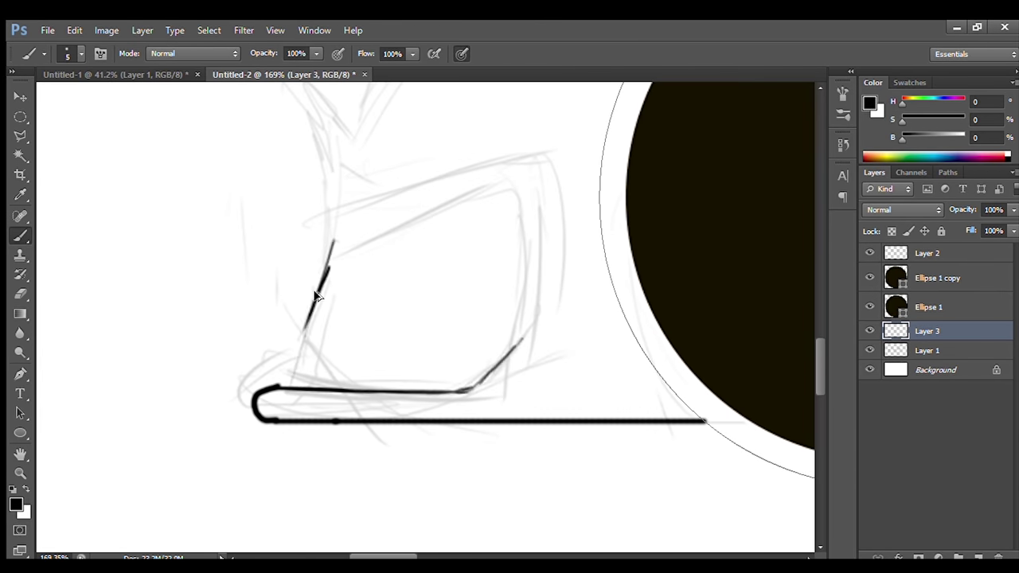
Step: Clean up the intake's front edge and ink the rest of its inner outline
key("e")
left_click_drag(296, 291, 314, 327)
key("b")
mouse_move(331, 257)
left_mouse_down()
mouse_move(460, 193)
mouse_move(540, 227)
mouse_move(509, 270)
mouse_move(512, 302)
left_mouse_up()
left_click_drag(515, 236, 494, 353)
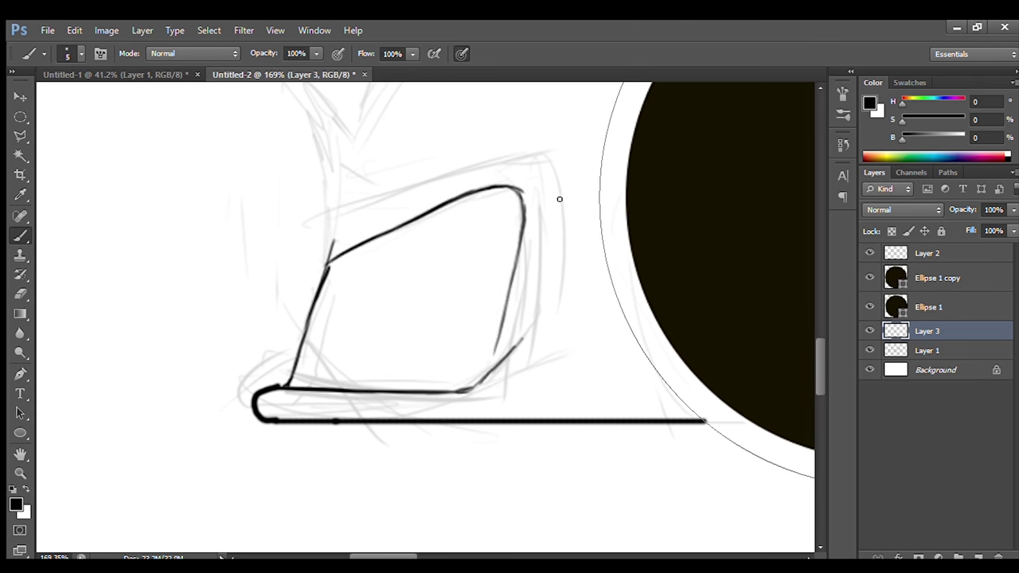
Step: Ink the outer frame around the bumper intake and erase the stray strokes at its lower corner
left_click_drag(536, 296, 513, 341)
mouse_move(543, 231)
left_mouse_down()
mouse_move(522, 339)
mouse_move(476, 383)
left_mouse_up()
key("ctrl+z")
left_click_drag(485, 286, 455, 338)
mouse_move(302, 311)
left_mouse_down()
mouse_move(289, 270)
mouse_move(507, 210)
left_mouse_up()
left_click_drag(293, 270, 299, 302)
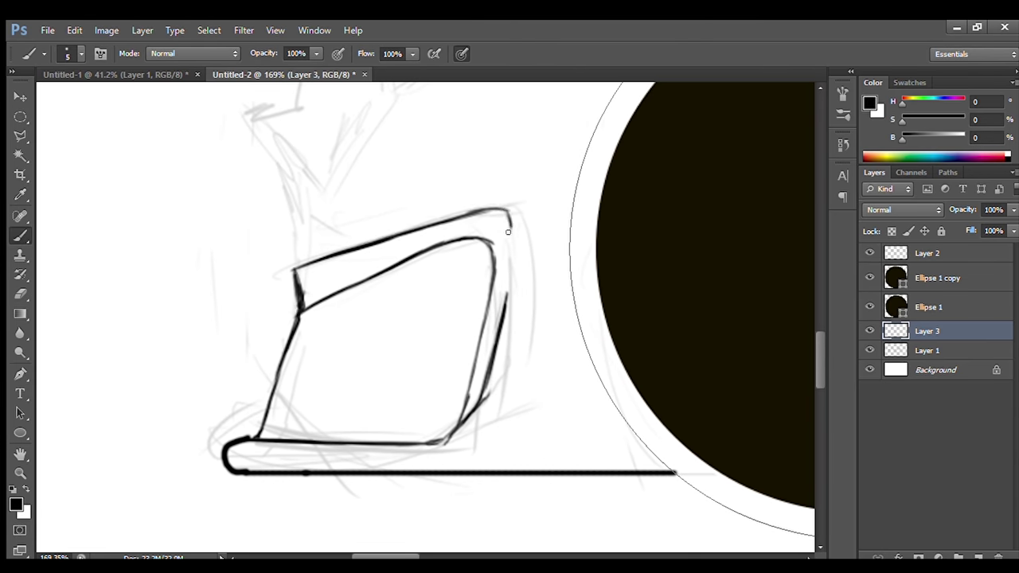
left_click_drag(509, 215, 503, 304)
key("e")
left_click_drag(440, 448, 454, 444)
Step: Ink the stepped front profile of the nose above the bumper intake
key("b")
left_click(337, 401, "ctrl+alt")
scroll(337, 400, "up", 5)
left_click_drag(109, 247, 121, 220)
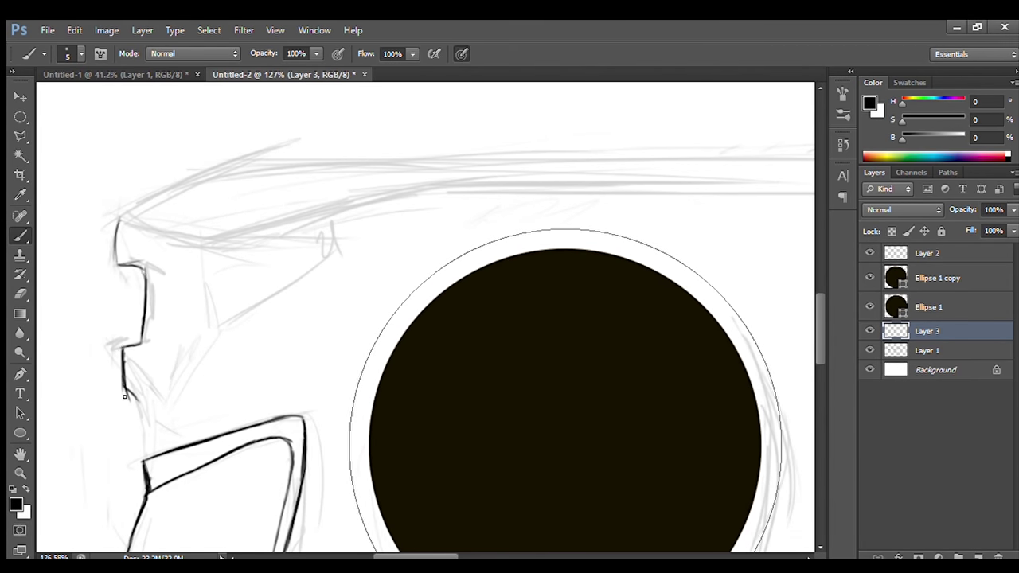
Step: Ink the hood's front contour and the curved line below it
mouse_move(98, 235)
left_mouse_down()
mouse_move(136, 257)
mouse_move(246, 205)
mouse_move(437, 182)
left_mouse_up()
mouse_move(159, 243)
left_mouse_down()
mouse_move(246, 264)
mouse_move(303, 239)
mouse_move(475, 210)
left_mouse_up()
key("ctrl+z")
Step: Ink the rounded side outline of the grille behind the nose profile
left_click_drag(161, 333, 149, 332)
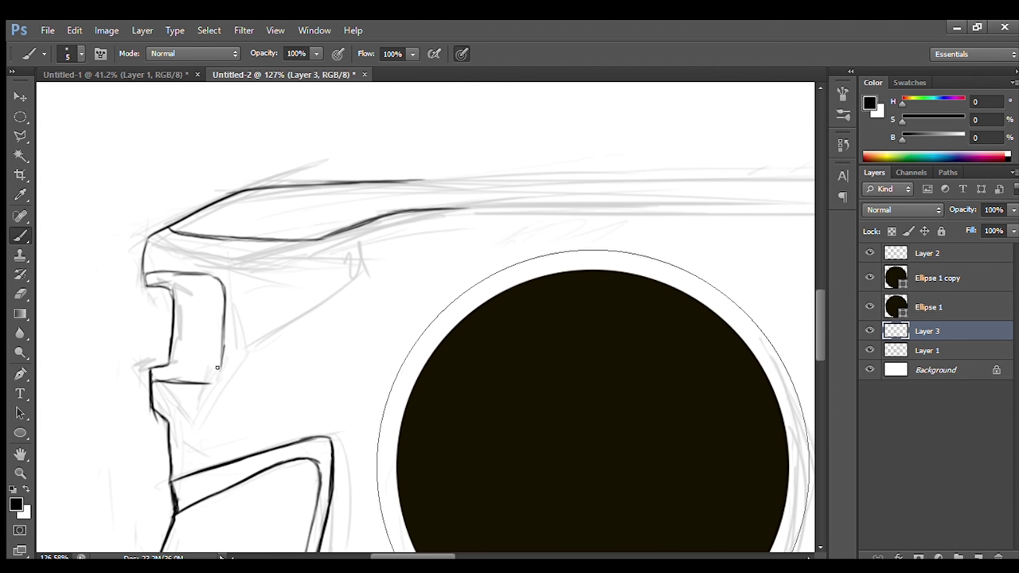
scroll(220, 343, "down", 2)
scroll(287, 355, "up", 2)
Step: Try a bracket-shaped headlight with horizontal bars behind the grille
left_click_drag(196, 251, 302, 252)
left_click_drag(193, 251, 211, 264)
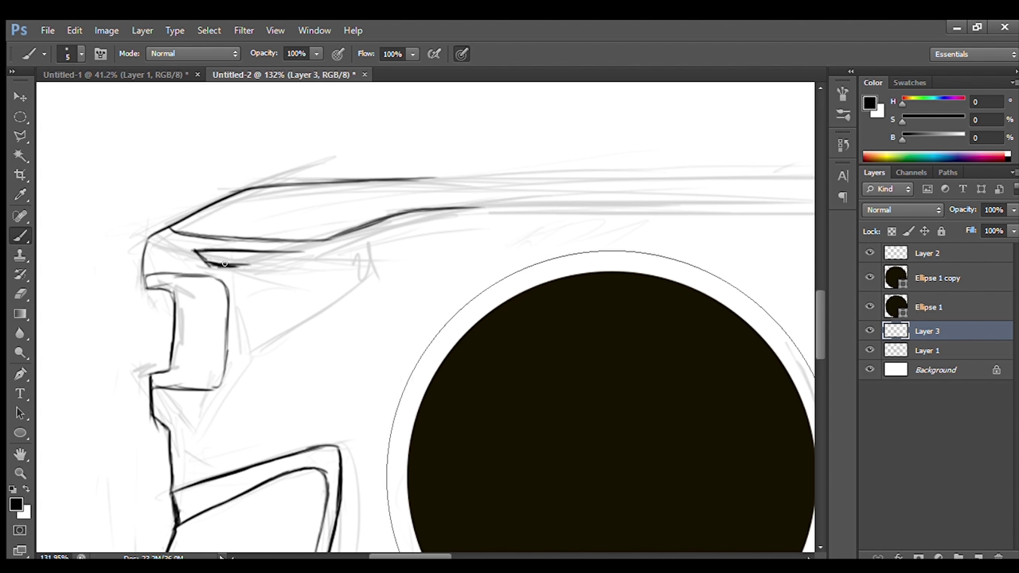
left_click_drag(316, 280, 313, 371)
left_click_drag(279, 340, 233, 362)
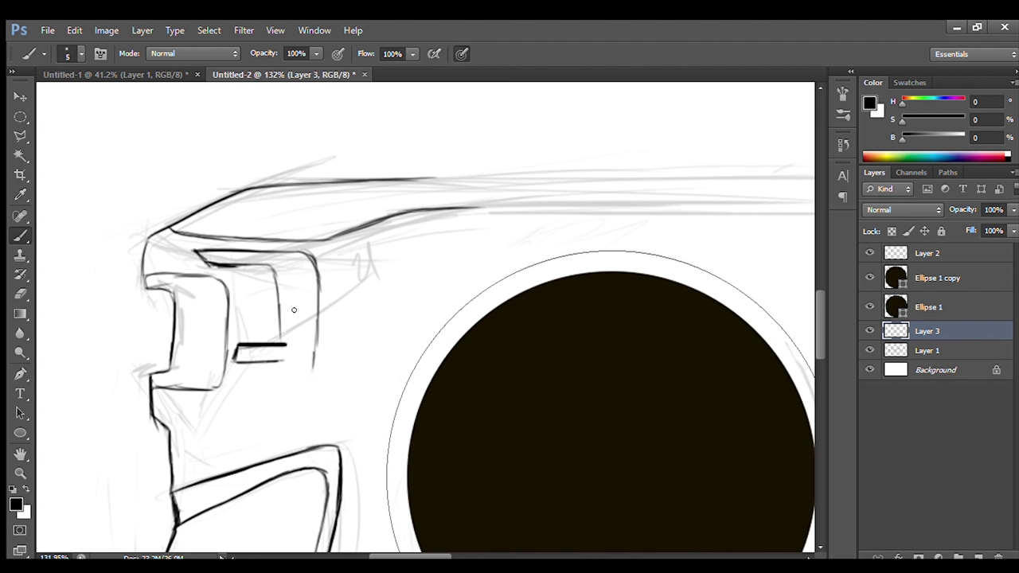
scroll(337, 345, "up", 1)
left_click_drag(290, 379, 363, 377)
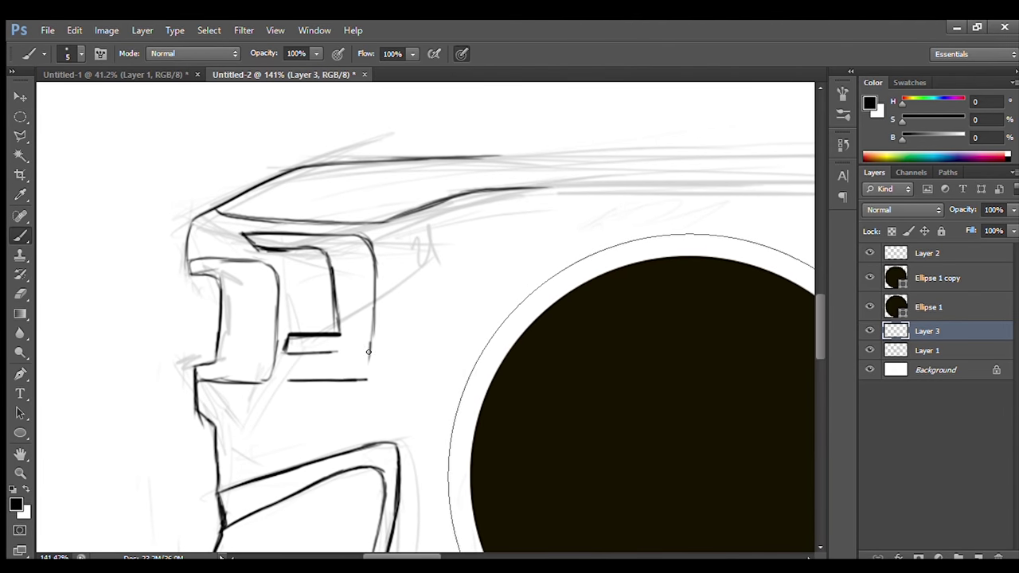
scroll(307, 364, "down", 5)
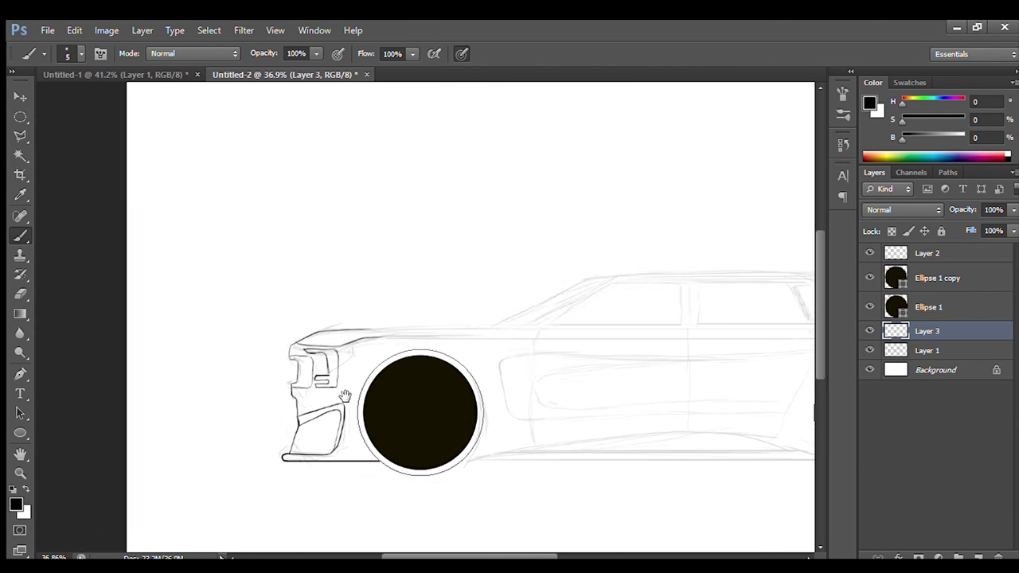
Step: Erase the bracket-shaped headlight and ink an angular headlight outline tapering back toward the front wheel
scroll(244, 504, "up", 4)
key("e")
mouse_move(247, 327)
left_mouse_down()
mouse_move(236, 375)
mouse_move(273, 321)
mouse_move(210, 298)
left_mouse_up()
key("b")
key("e")
mouse_move(220, 399)
left_mouse_down()
mouse_move(151, 407)
mouse_move(156, 420)
mouse_move(159, 404)
left_mouse_up()
key("b")
scroll(242, 367, "left", 1)
scroll(246, 408, "down", 4)
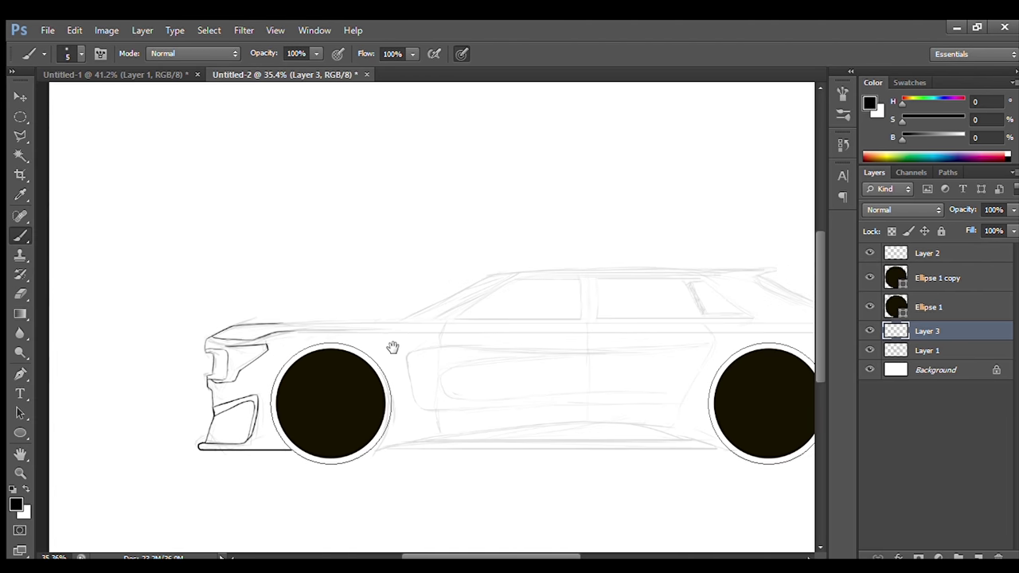
Step: Ink the curved edge beneath the hood's nose and a crease line across the front of the hood
scroll(191, 366, "up", 6)
left_click_drag(271, 320, 441, 335)
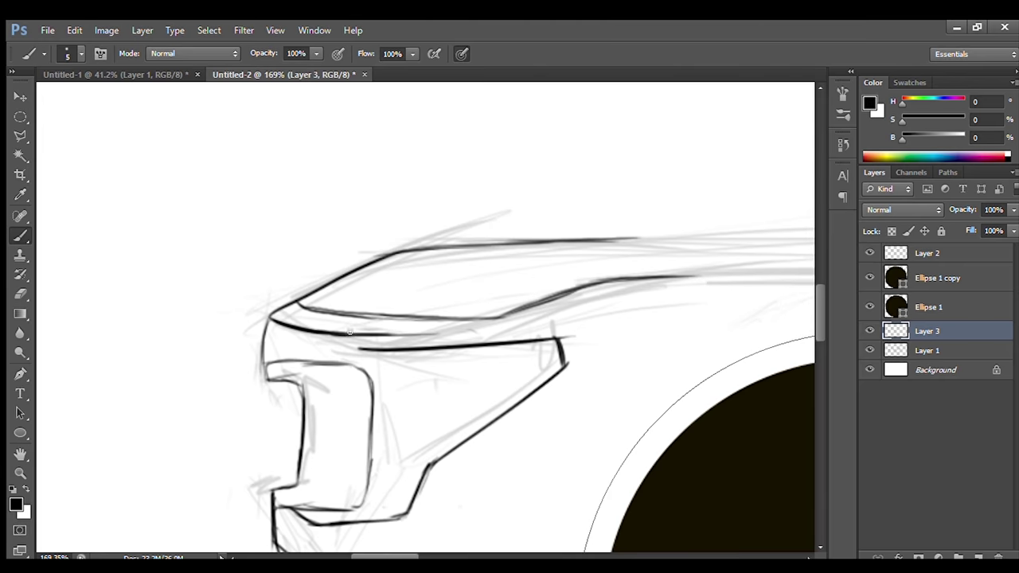
scroll(338, 333, "down", 2)
scroll(239, 295, "up", 2)
left_click_drag(188, 284, 237, 291)
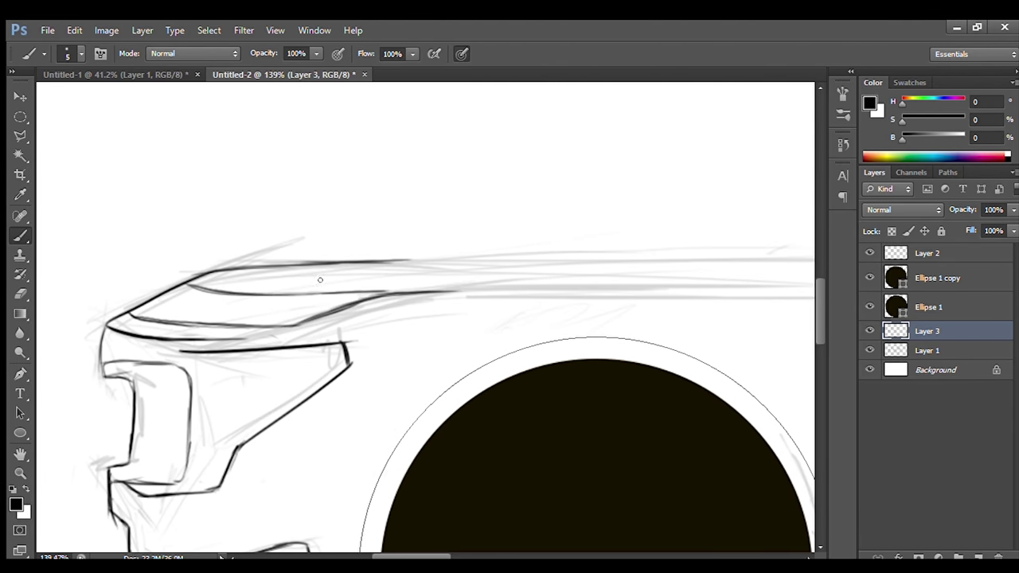
Step: Ink two parallel straight beltlines from the hood back across the doors
scroll(320, 280, "down", 3)
scroll(311, 332, "up", 3)
scroll(350, 348, "down", 1)
left_click_drag(178, 309, 791, 309)
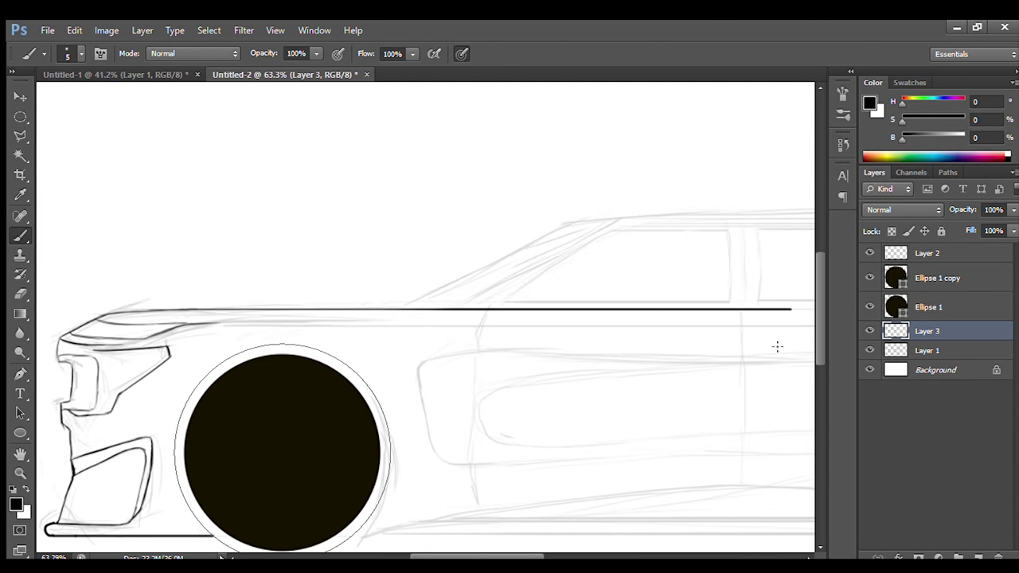
key("ctrl+z")
scroll(777, 346, "down", 1)
scroll(130, 310, "up", 1)
left_click_drag(71, 307, 721, 306)
scroll(441, 359, "down", 1)
left_click_drag(47, 332, 664, 332)
scroll(462, 375, "down", 2)
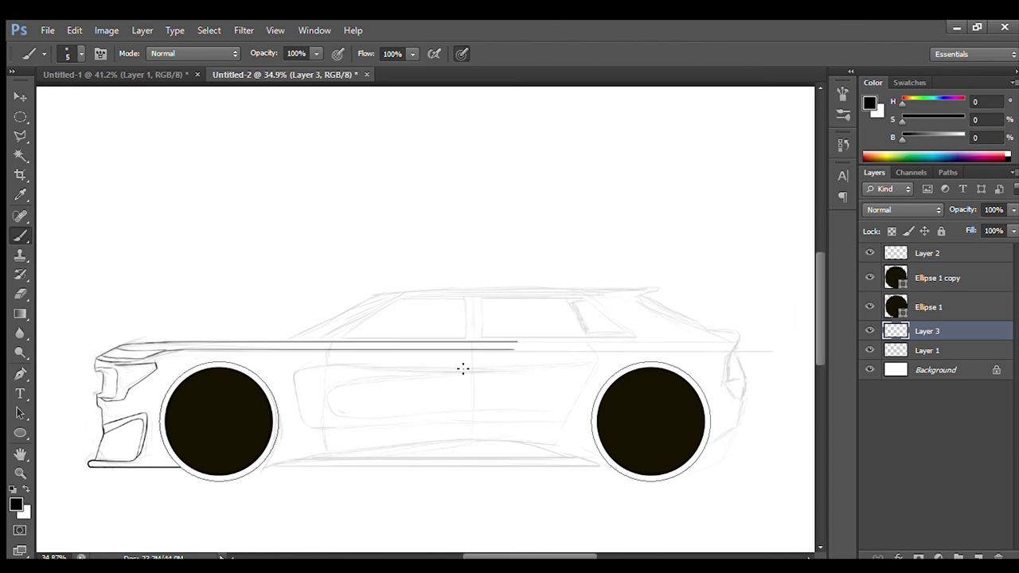
Step: Extend both straight beltlines rearward to just above the rear wheel
scroll(463, 375, "up", 1)
scroll(724, 427, "up", 3)
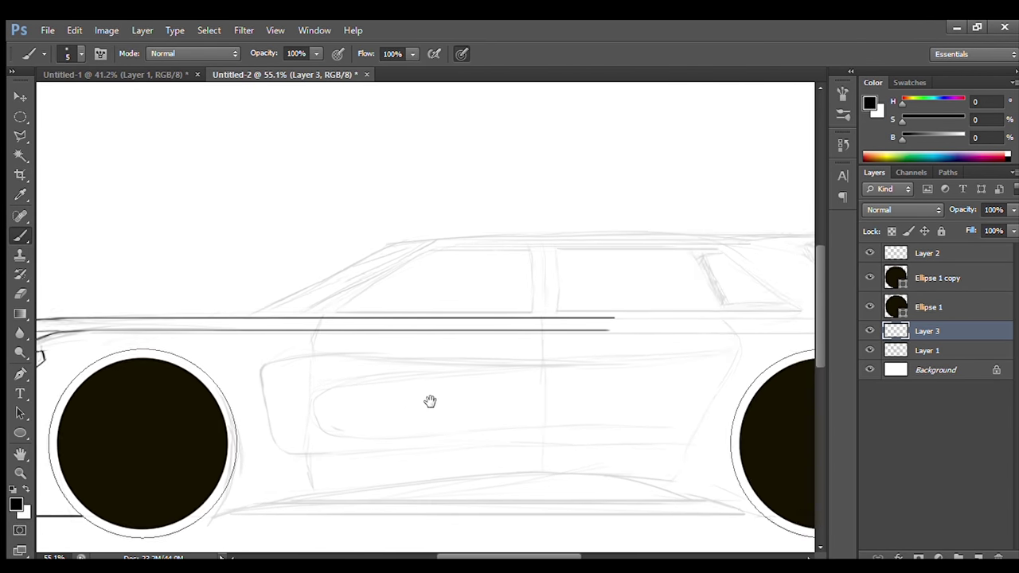
scroll(461, 387, "up", 2)
left_click_drag(360, 343, 521, 343)
left_click_drag(288, 324, 513, 324)
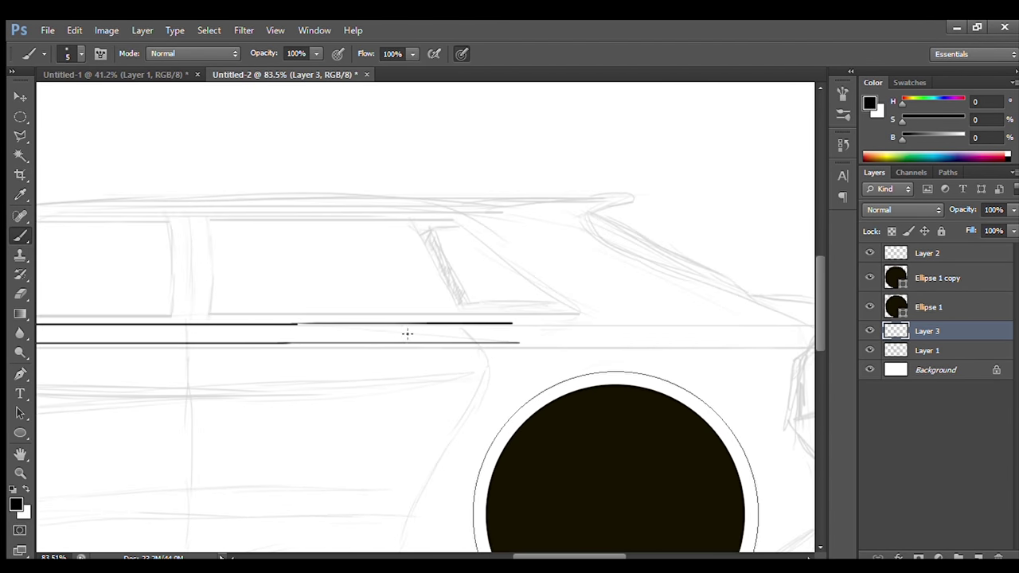
scroll(477, 350, "down", 1)
key("ctrl+z")
left_click_drag(375, 341, 574, 341)
scroll(466, 372, "right", 2)
scroll(467, 373, "down", 3)
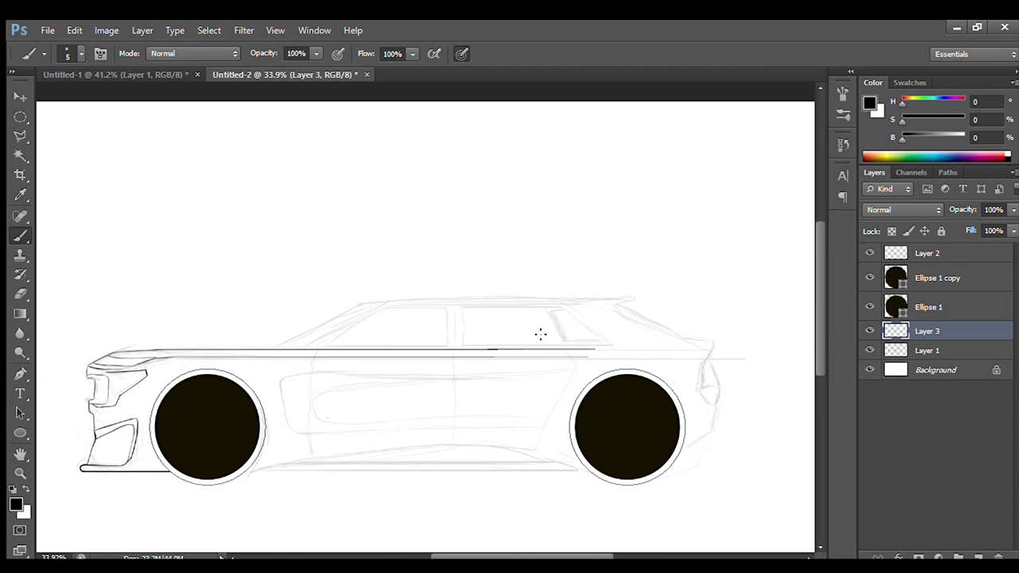
Step: Ink the lower beltline arching over the rear wheel and carry both beltlines back to the car's tail
scroll(684, 346, "up", 3)
left_click_drag(500, 352, 636, 358)
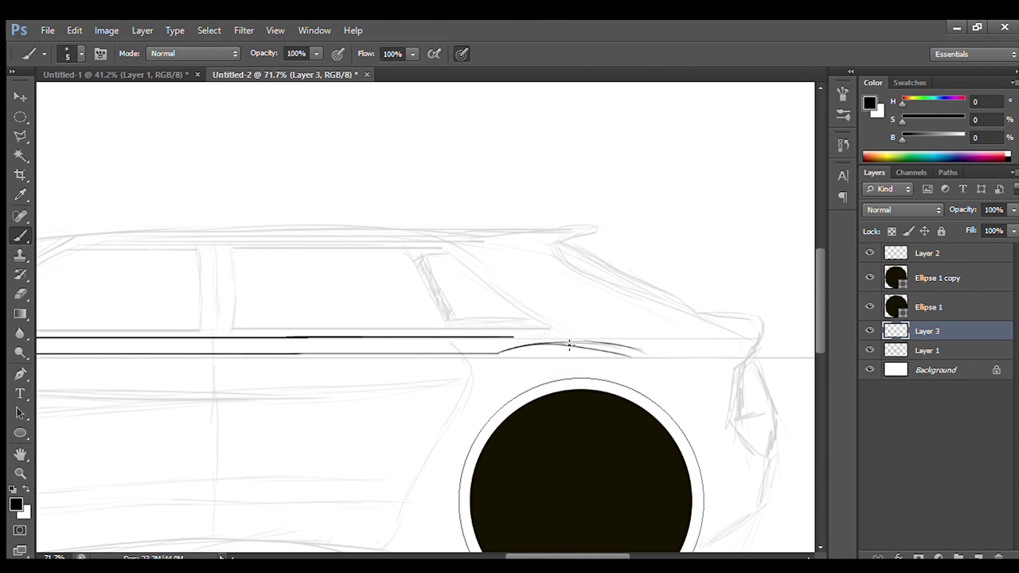
left_click_drag(511, 337, 762, 326)
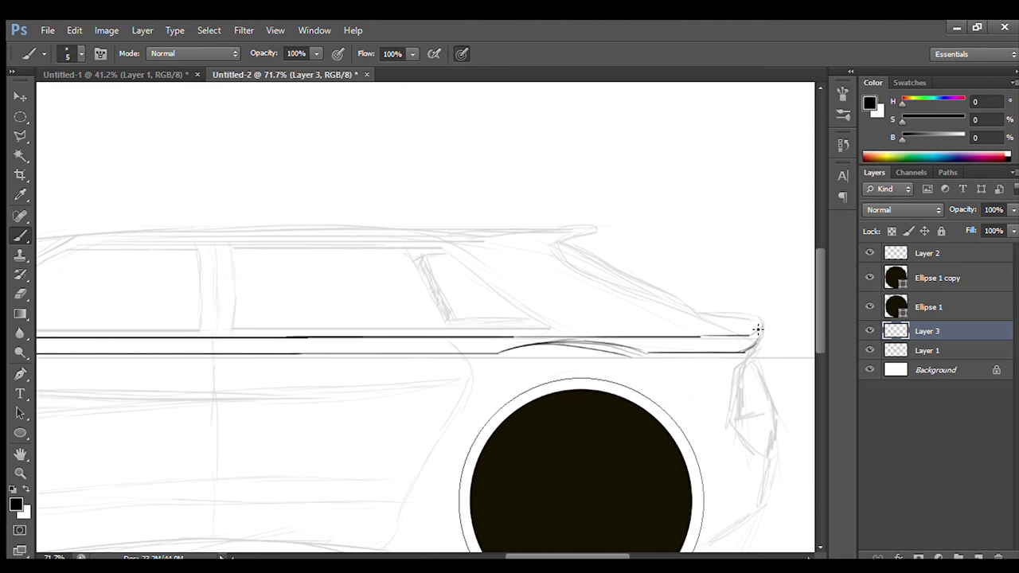
Step: Erase stray marks where the beltlines meet at the tail and refine the pointed tail tip
scroll(752, 327, "up", 3)
key("e")
mouse_move(637, 322)
left_mouse_down()
mouse_move(533, 324)
mouse_move(725, 341)
left_mouse_up()
key("b")
scroll(605, 322, "down", 3)
scroll(605, 323, "down", 2)
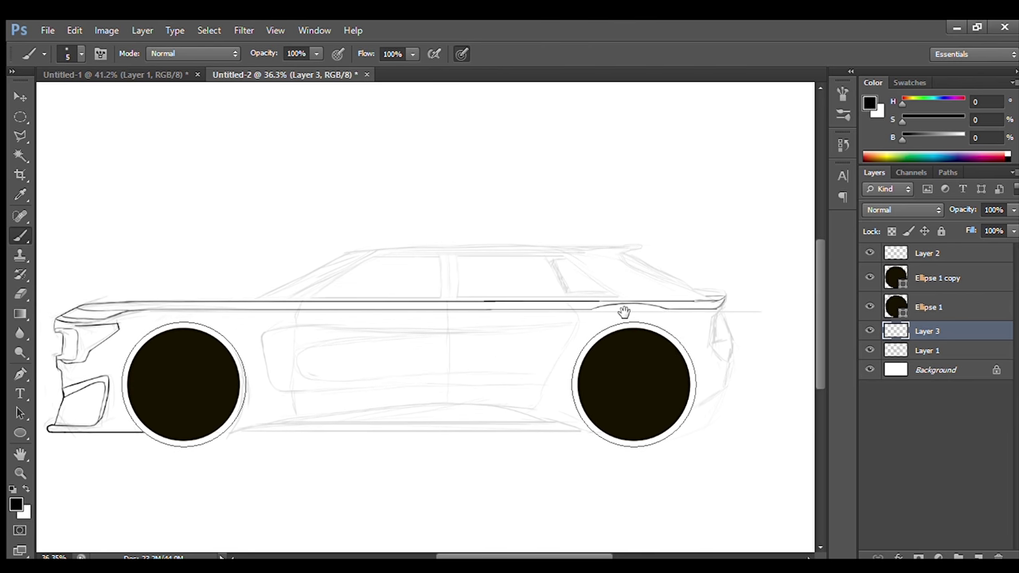
Step: Ink the rear side window's slanted rear edge, its curved junction with the beltline and the shoulder line behind it
scroll(626, 311, "up", 6)
key("e")
left_click_drag(570, 296, 693, 293)
key("b")
left_click_drag(637, 253, 561, 293)
left_click_drag(673, 277, 499, 344)
left_click_drag(434, 316, 659, 313)
key("e")
key("b")
mouse_move(626, 350)
left_mouse_down()
mouse_move(488, 368)
mouse_move(353, 278)
mouse_move(398, 283)
left_mouse_up()
Step: Ink straight top and bottom edges for the front and rear side windows
scroll(582, 354, "down", 4)
scroll(486, 350, "up", 4)
mouse_move(334, 302)
left_mouse_down()
mouse_move(459, 312)
mouse_move(448, 327)
mouse_move(280, 301)
left_mouse_up()
left_click_drag(209, 404, 288, 335)
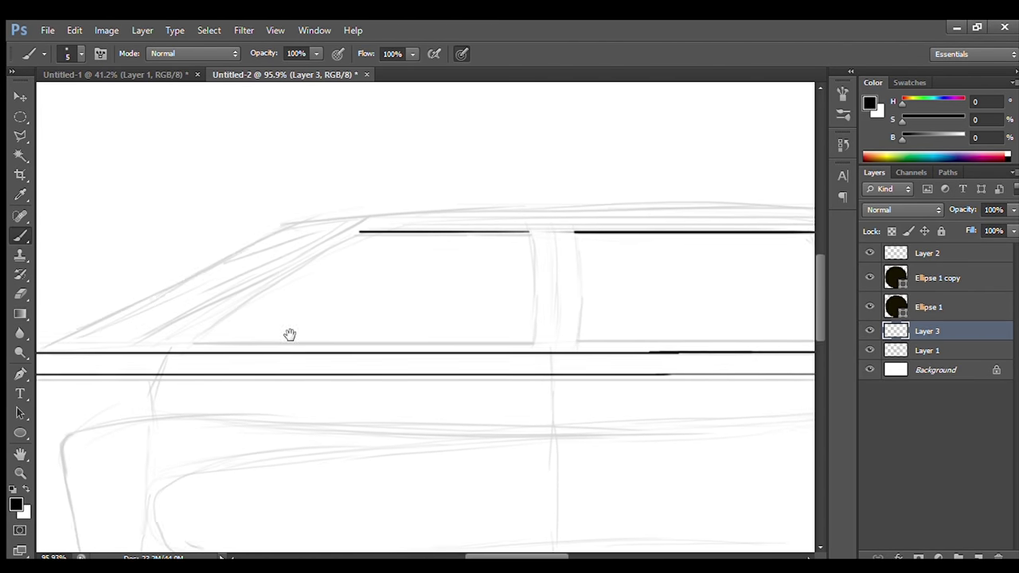
left_click_drag(360, 231, 339, 228)
left_click_drag(339, 228, 295, 342)
key("ctrl+z")
left_click_drag(167, 344, 511, 344)
left_click_drag(685, 382, 525, 386)
left_click_drag(680, 389, 439, 392)
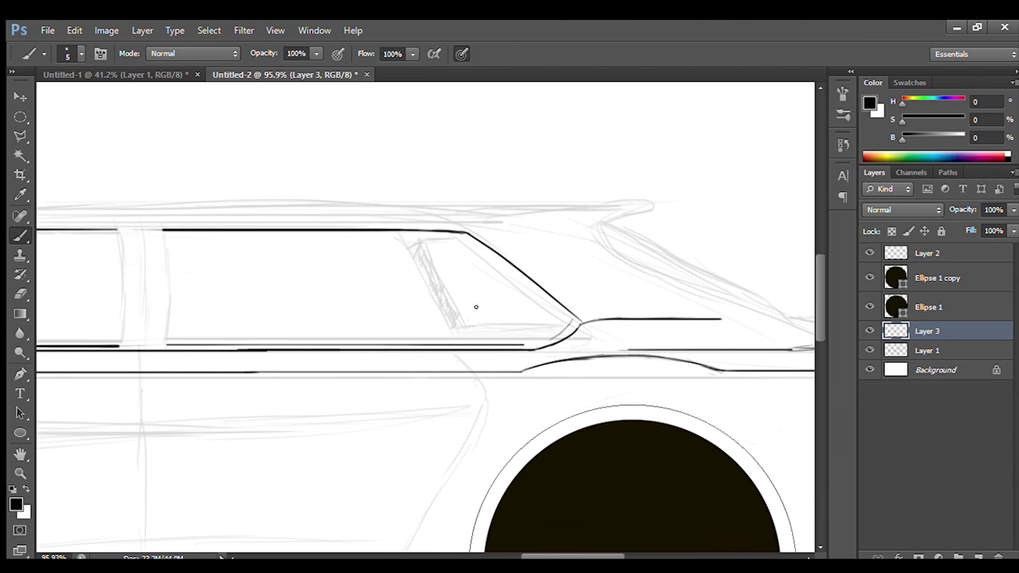
Step: Ink the front side window's slanted front edge from the window top down to the beltline, erasing overlapping strokes
scroll(549, 335, "down", 5)
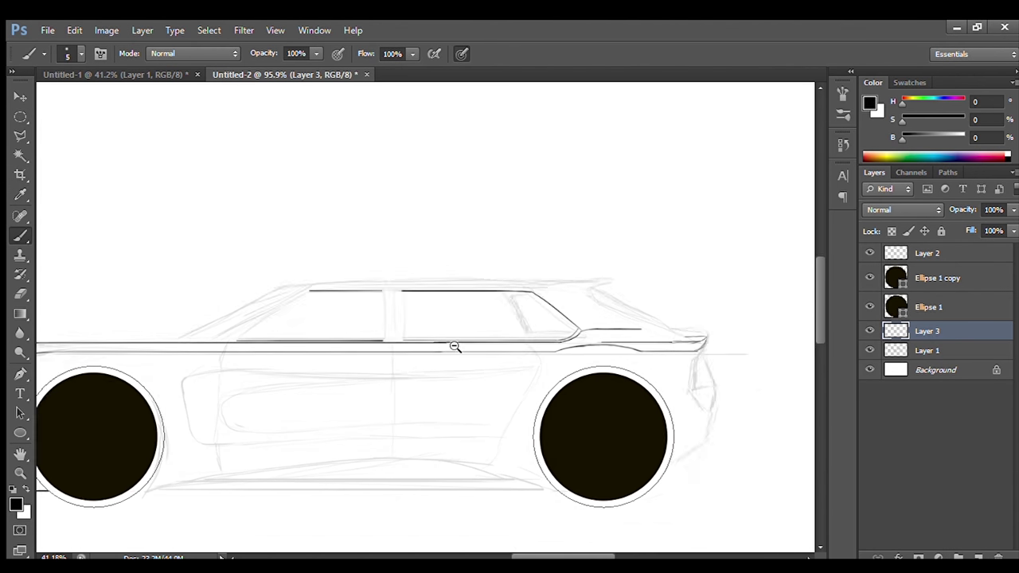
left_click_drag(195, 486, 324, 473)
scroll(459, 215, "up", 6)
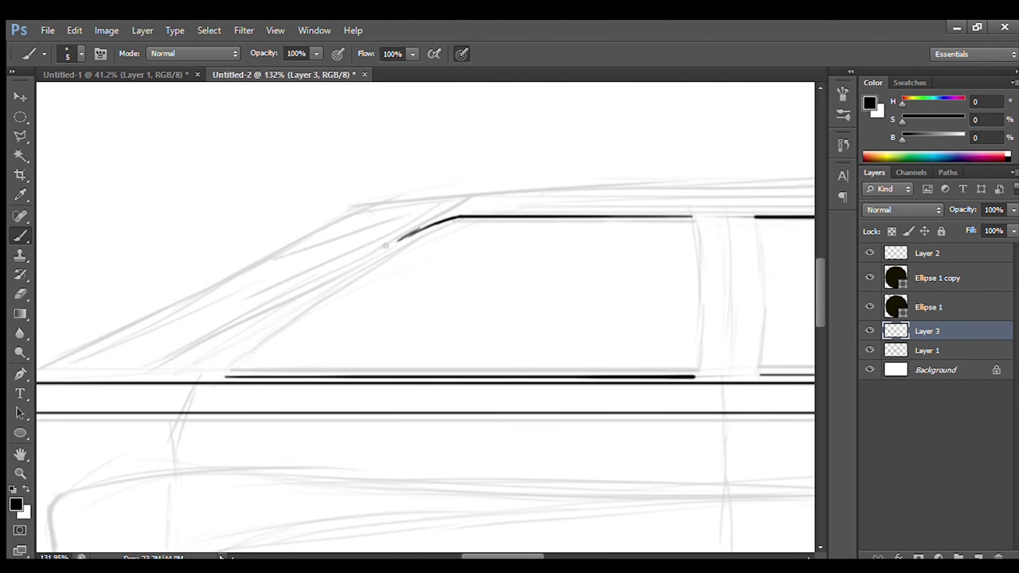
key("e")
key("b")
mouse_move(302, 319)
left_mouse_down()
mouse_move(258, 341)
mouse_move(359, 267)
mouse_move(243, 343)
mouse_move(338, 283)
left_mouse_up()
key("bracketleft")
key("bracketleft")
key("e")
key("b")
key("e")
key("b")
mouse_move(266, 328)
left_mouse_down()
mouse_move(398, 243)
mouse_move(231, 355)
left_mouse_up()
Step: Ink the windshield pillar line with its hooked upper end, and erase the rough overlap along it
scroll(390, 334, "down", 5)
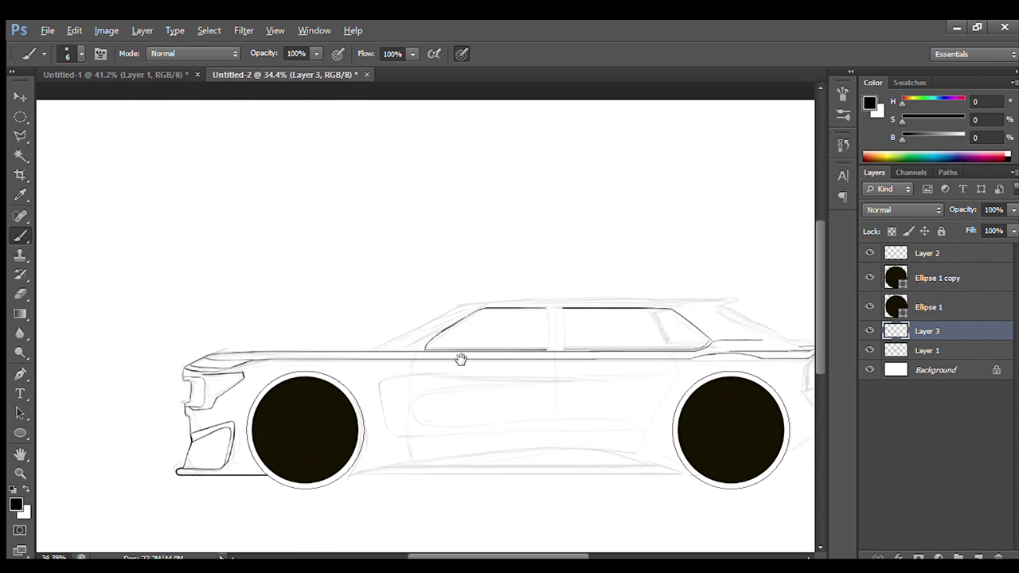
scroll(402, 244, "up", 5)
mouse_move(398, 239)
left_mouse_down()
mouse_move(359, 285)
mouse_move(277, 347)
left_mouse_up()
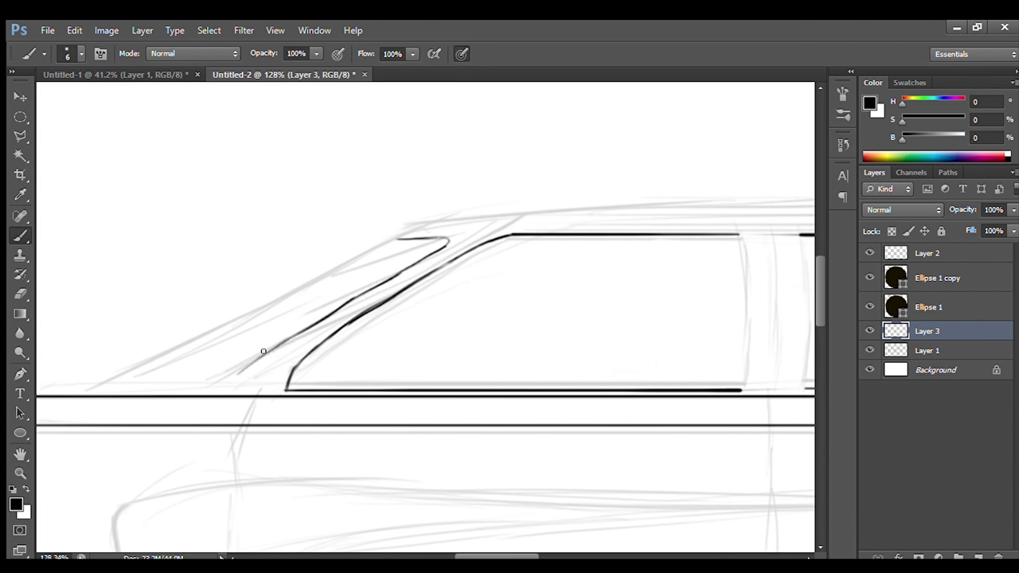
key("e")
left_click_drag(323, 321, 366, 290)
key("b")
Step: Ink the windshield's outer slope from the hood up to the roof and round the roof's front edge
scroll(326, 313, "down", 2)
scroll(177, 371, "up", 2)
left_click_drag(178, 371, 469, 230)
left_click_drag(258, 328, 500, 219)
Step: Ink the long roofline from the top of the windshield back toward the rear spoiler
scroll(561, 195, "down", 3)
left_click_drag(276, 277, 690, 275)
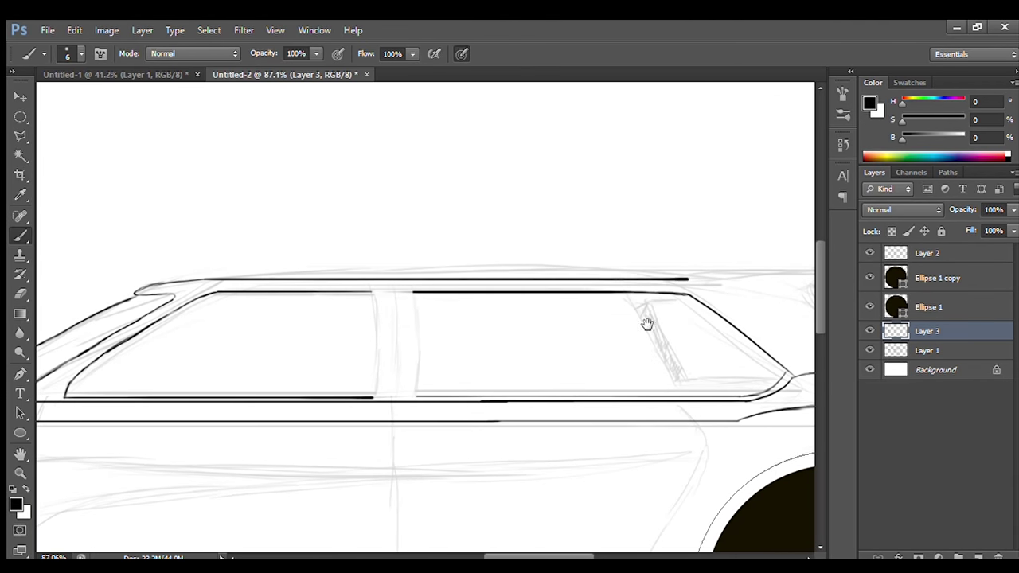
scroll(645, 325, "down", 1)
scroll(137, 282, "up", 1)
mouse_move(137, 282)
left_mouse_down()
mouse_move(563, 275)
mouse_move(698, 288)
left_mouse_up()
Step: Ink the rear spoiler's lip and the curved line running from beneath it down to the tail
scroll(616, 276, "right", 3)
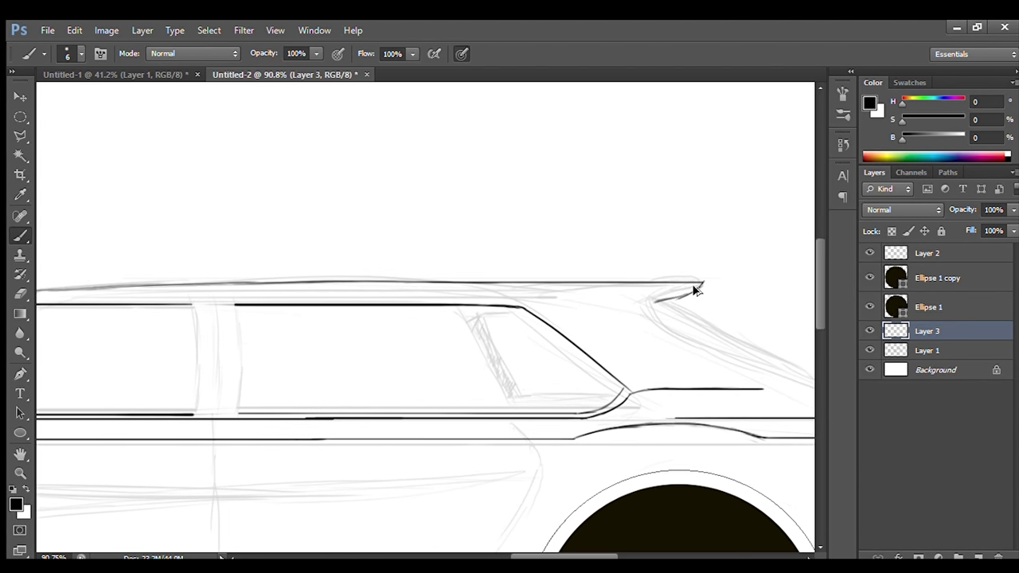
left_click_drag(640, 307, 246, 304)
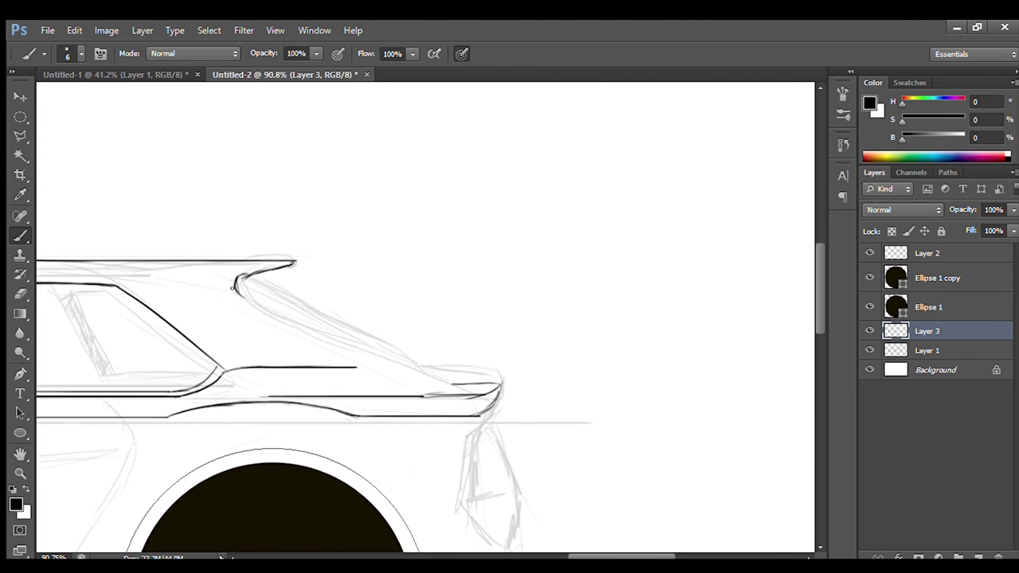
left_click_drag(312, 333, 346, 318)
left_click(869, 351)
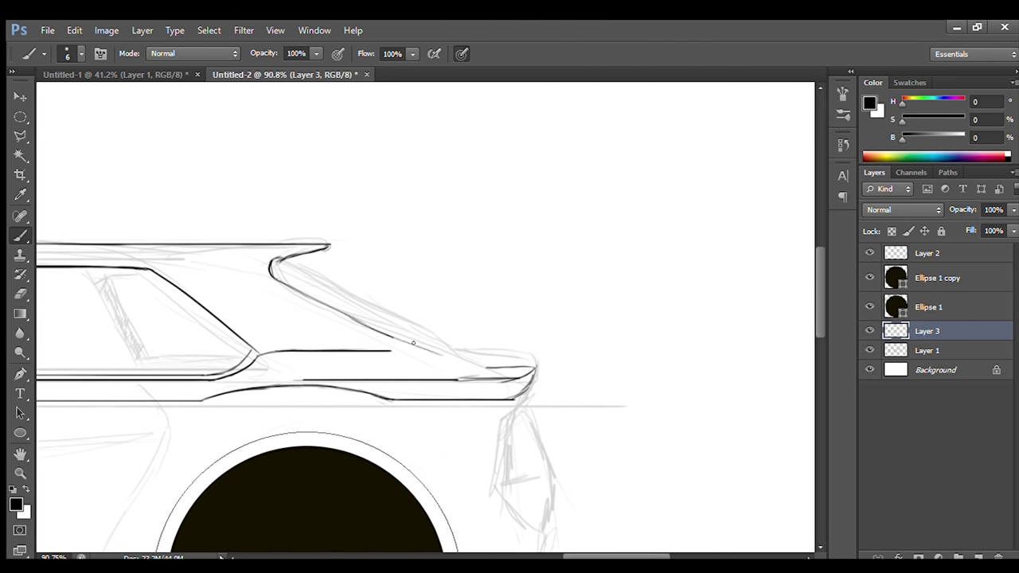
scroll(549, 305, "down", 5)
left_click(869, 351)
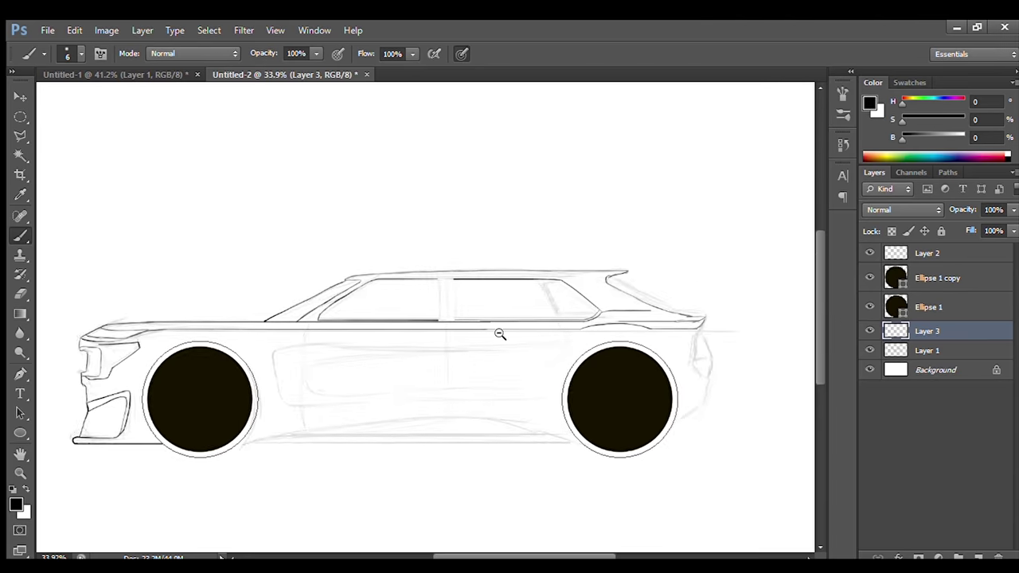
Step: Ink the curved window edges on both sides of the center pillar and hide the sketch on Layer 1
scroll(517, 311, "up", 5)
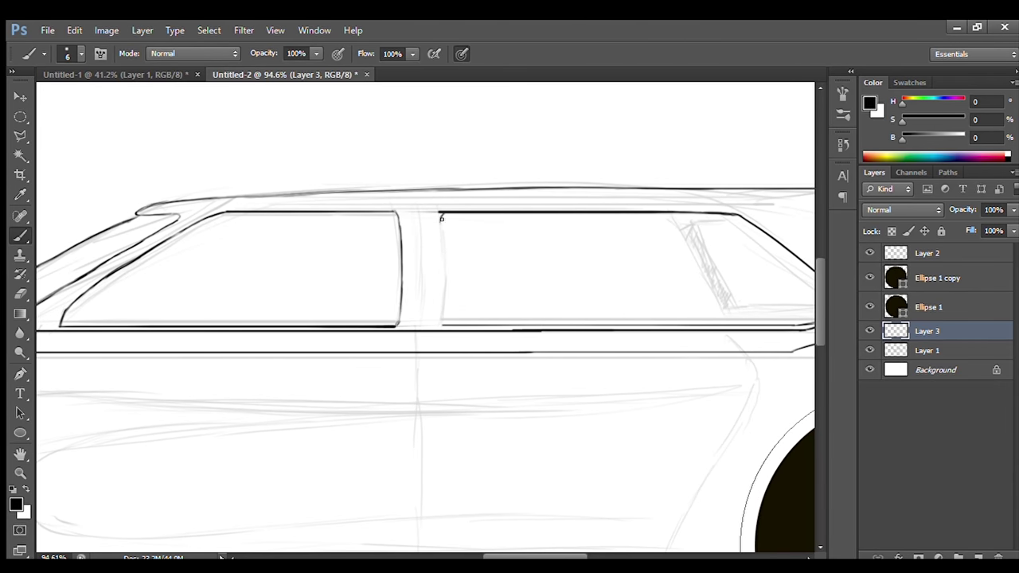
left_click_drag(443, 215, 440, 264)
left_click(869, 351)
scroll(621, 382, "down", 2)
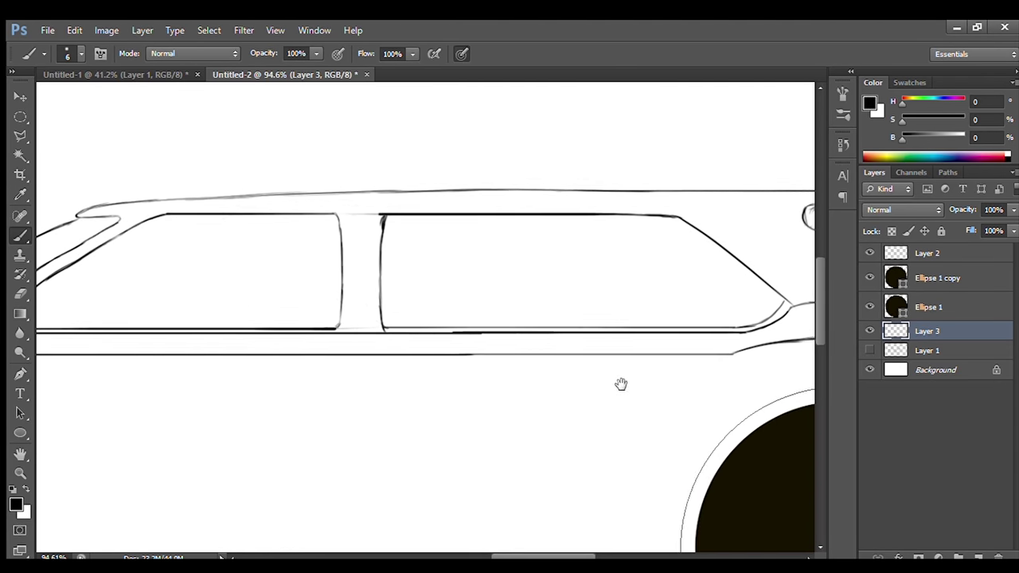
Step: Ink a straight window-frame line just above the tops of the side windows
scroll(310, 219, "up", 6)
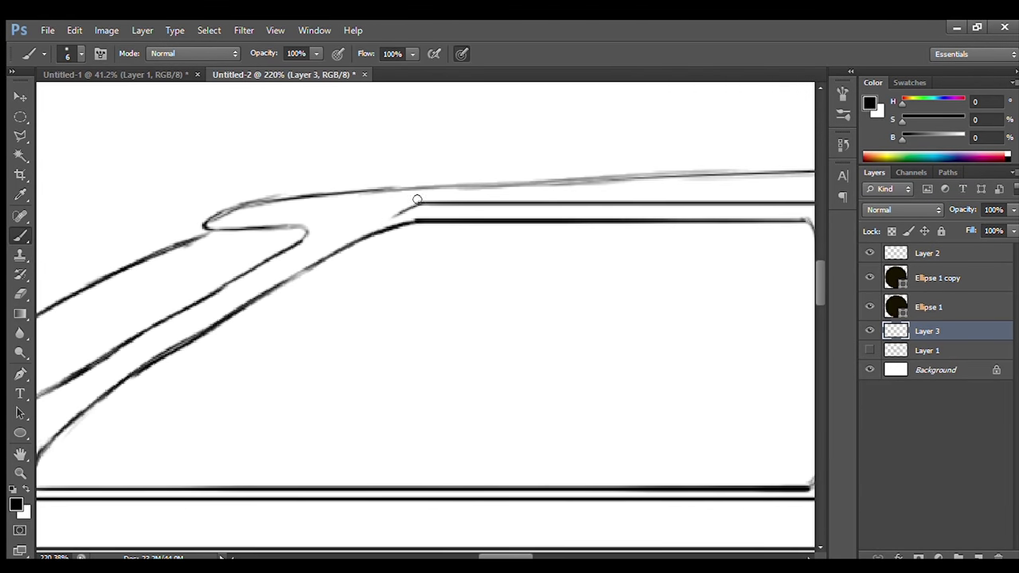
scroll(379, 215, "down", 1)
scroll(342, 273, "down", 5)
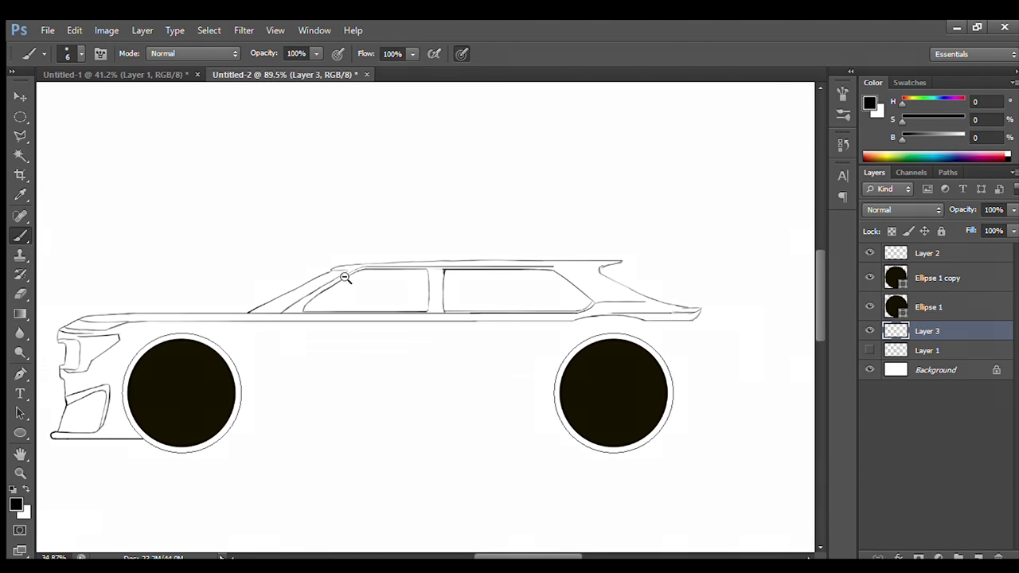
Step: Continue the window-frame line down the windshield pillar to the beltline and clean up its overlapping strokes
scroll(436, 206, "up", 5)
key("e")
key("b")
mouse_move(501, 147)
left_mouse_down()
mouse_move(206, 343)
mouse_move(267, 332)
left_mouse_up()
key("e")
mouse_move(337, 295)
left_mouse_down()
mouse_move(374, 255)
mouse_move(242, 338)
mouse_move(380, 257)
mouse_move(278, 325)
mouse_move(368, 267)
left_mouse_up()
key("b")
key("e")
key("b")
scroll(391, 273, "up", 2)
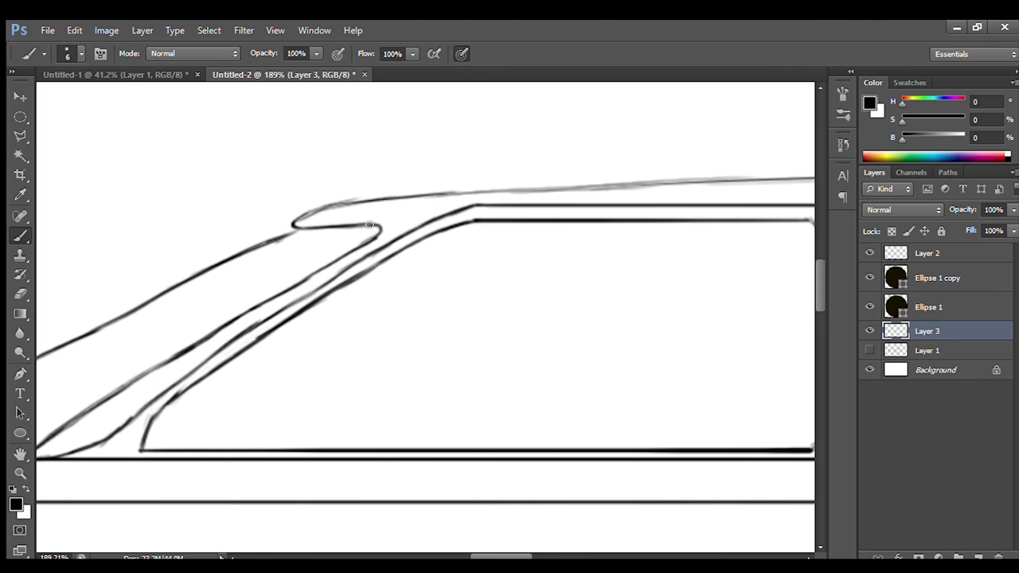
Step: Ink the frame line along the rear side window's slanted edge and the rear glass's outer edge beneath the spoiler
scroll(352, 224, "down", 5)
key("r")
left_click_drag(571, 275, 421, 284)
scroll(421, 284, "up", 4)
key("b")
left_click_drag(305, 288, 544, 231)
key("e")
left_click_drag(398, 257, 550, 215)
key("b")
key("r")
mouse_move(477, 239)
left_mouse_down()
mouse_move(221, 63)
mouse_move(403, 179)
mouse_move(355, 266)
mouse_move(610, 214)
mouse_move(527, 219)
left_mouse_up()
key("b")
key("r")
left_click_drag(383, 206, 472, 287)
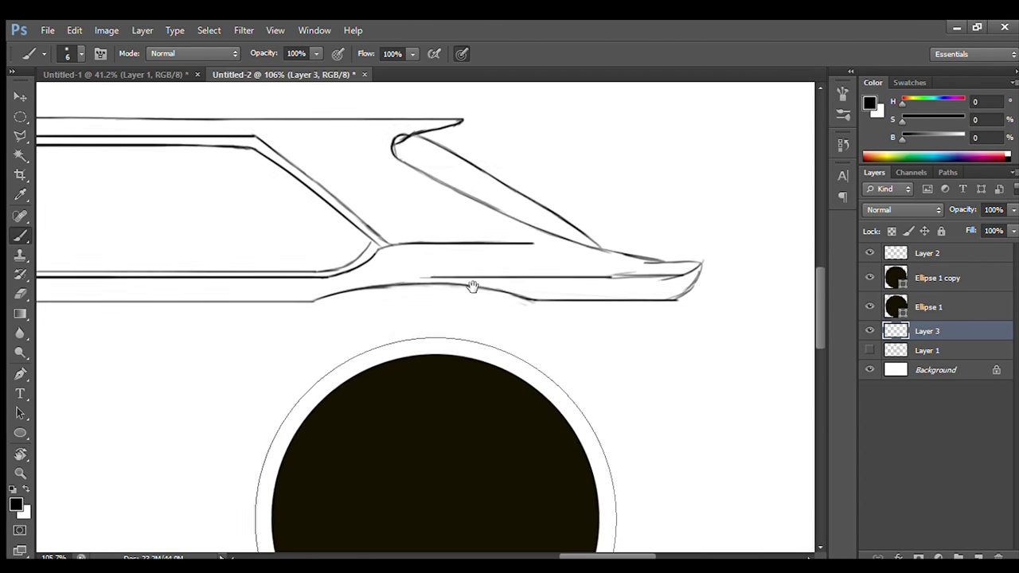
Step: With the sketch layer shown, ink the taillight's angular front outline and its inner L-shaped line below the tail
scroll(472, 287, "down", 5)
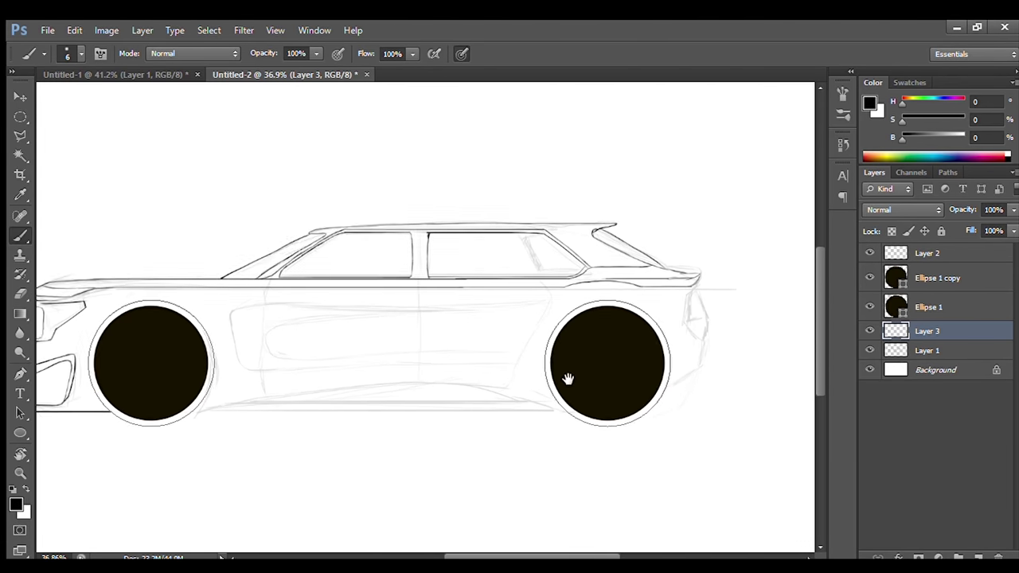
scroll(700, 286, "up", 6)
left_click_drag(476, 254, 463, 341)
mouse_move(458, 256)
left_mouse_down()
mouse_move(447, 360)
mouse_move(434, 334)
left_mouse_up()
mouse_move(434, 333)
left_mouse_down()
mouse_move(461, 374)
mouse_move(512, 402)
left_mouse_up()
key("ctrl+z")
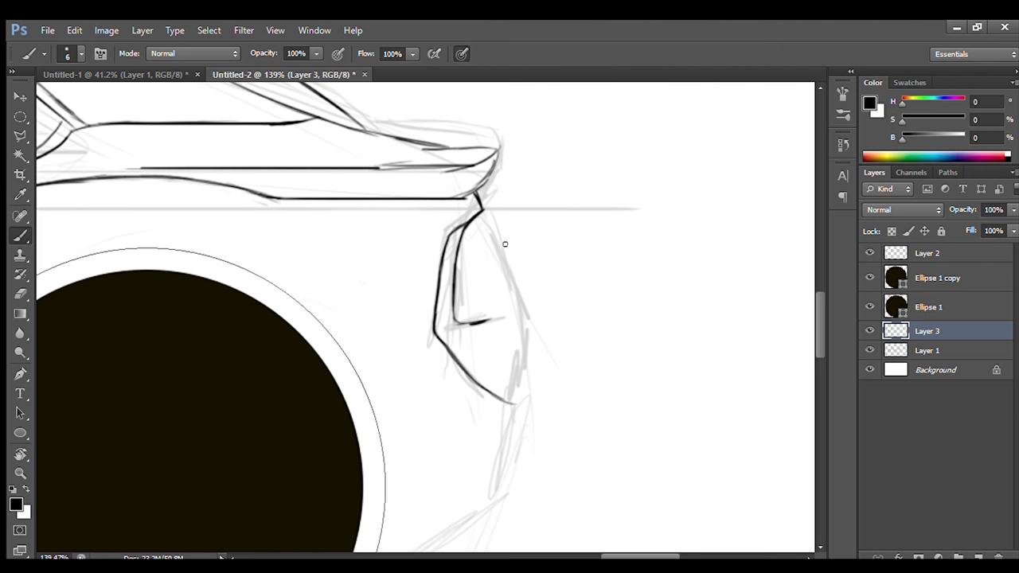
left_click_drag(498, 334, 471, 324)
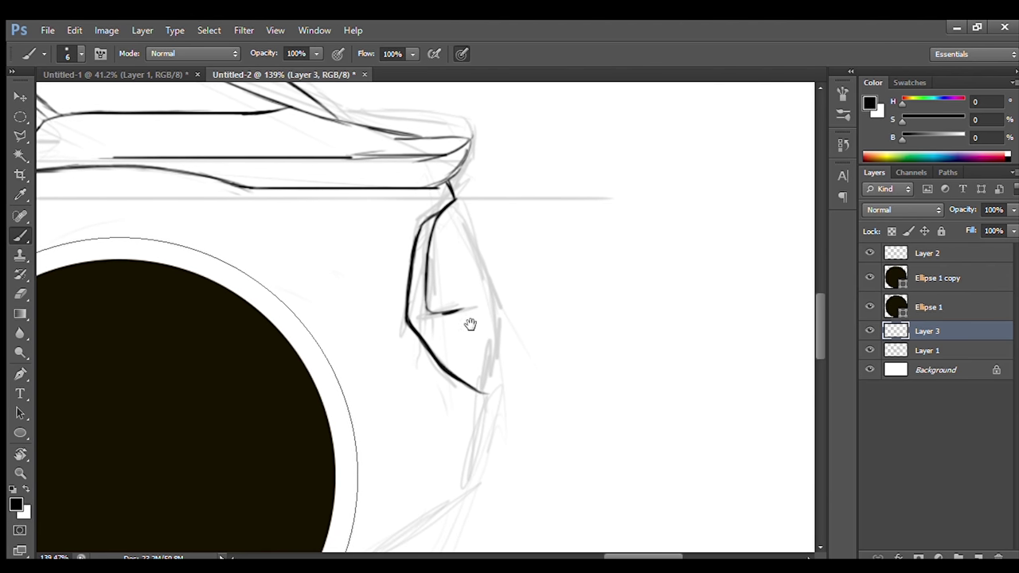
Step: Ink the taillight's rear edge and the rear bumper curving down and forward to the rear wheel arch
mouse_move(487, 285)
left_mouse_down()
mouse_move(488, 393)
mouse_move(513, 395)
left_mouse_up()
mouse_move(510, 366)
left_mouse_down()
mouse_move(496, 410)
mouse_move(524, 301)
left_mouse_up()
mouse_move(379, 430)
left_mouse_down()
mouse_move(505, 353)
mouse_move(478, 387)
left_mouse_up()
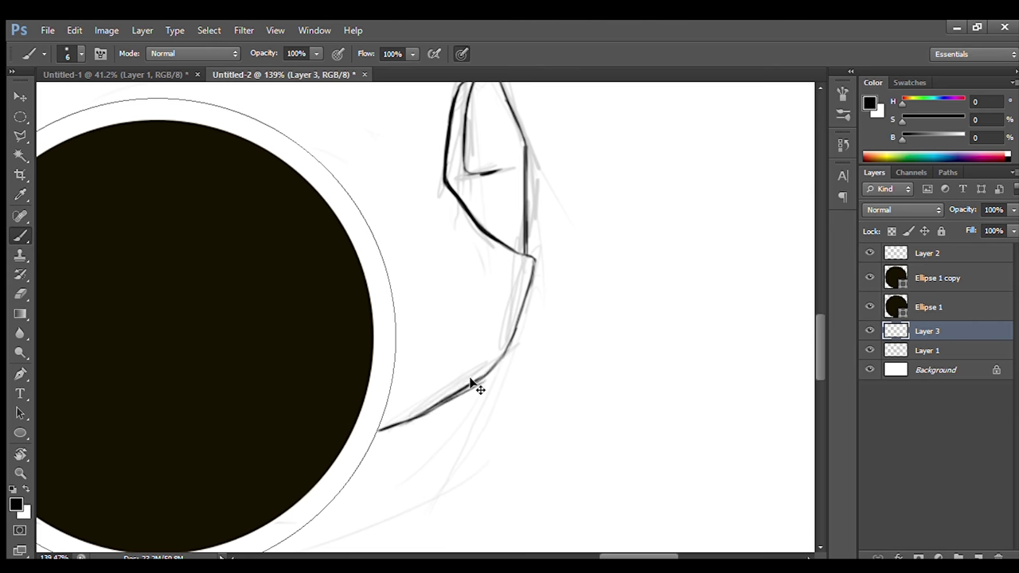
Step: Clean up the taillight's inner line and ink a small curved detail below it
scroll(584, 368, "down", 5)
scroll(648, 349, "up", 7)
key("e")
mouse_move(306, 334)
left_mouse_down()
mouse_move(346, 337)
mouse_move(322, 333)
left_mouse_up()
key("b")
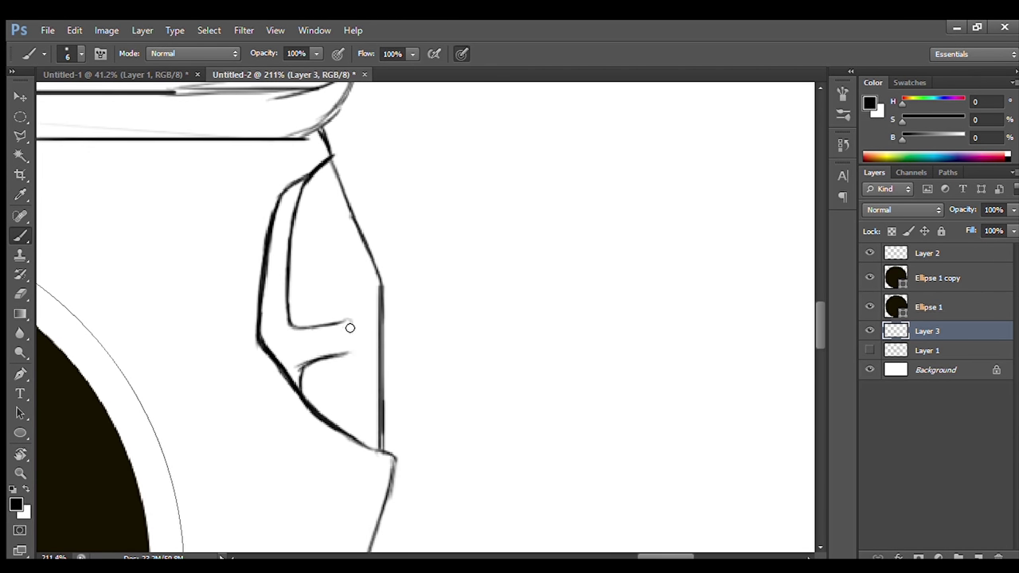
Step: Ink the straight bottom sill line between the front and rear wheels
scroll(348, 348, "down", 5)
scroll(530, 330, "down", 2)
scroll(303, 421, "left", 3)
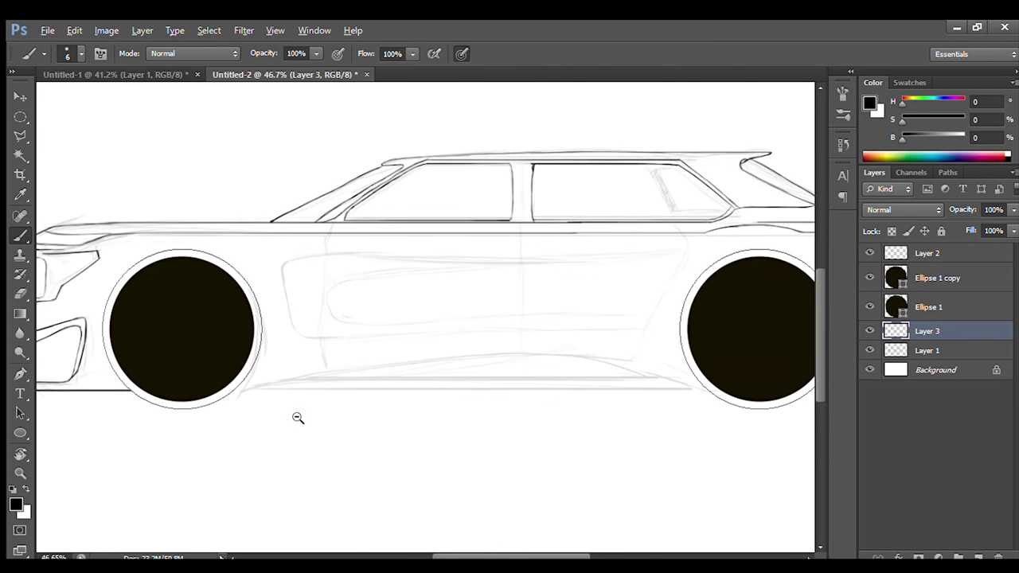
scroll(346, 353, "up", 3)
left_click_drag(347, 353, 811, 355)
scroll(810, 355, "down", 1)
scroll(811, 355, "left", 4)
left_click_drag(257, 376, 724, 378)
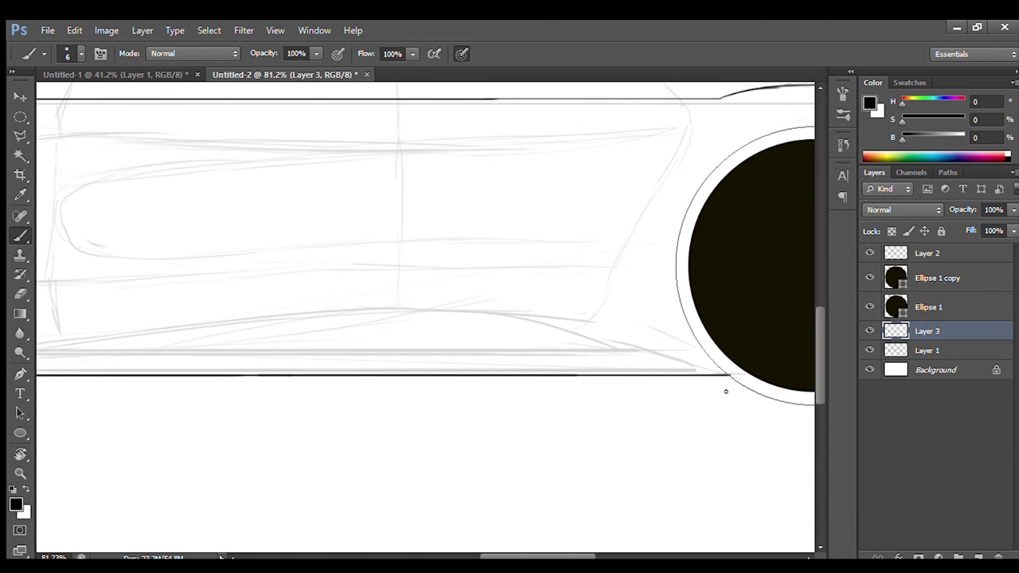
Step: Ink a second straight sill line just above the bottom one, extending it to the rear wheel arch
scroll(723, 387, "right", 4)
left_click_drag(92, 368, 777, 369)
scroll(542, 409, "left", 5)
scroll(709, 323, "up", 3)
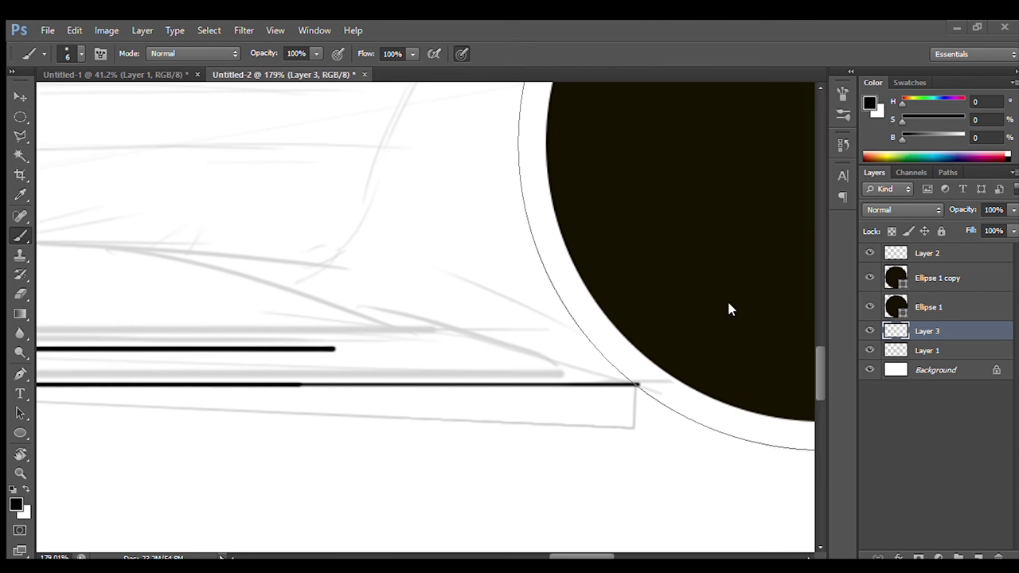
left_click_drag(338, 351, 593, 348)
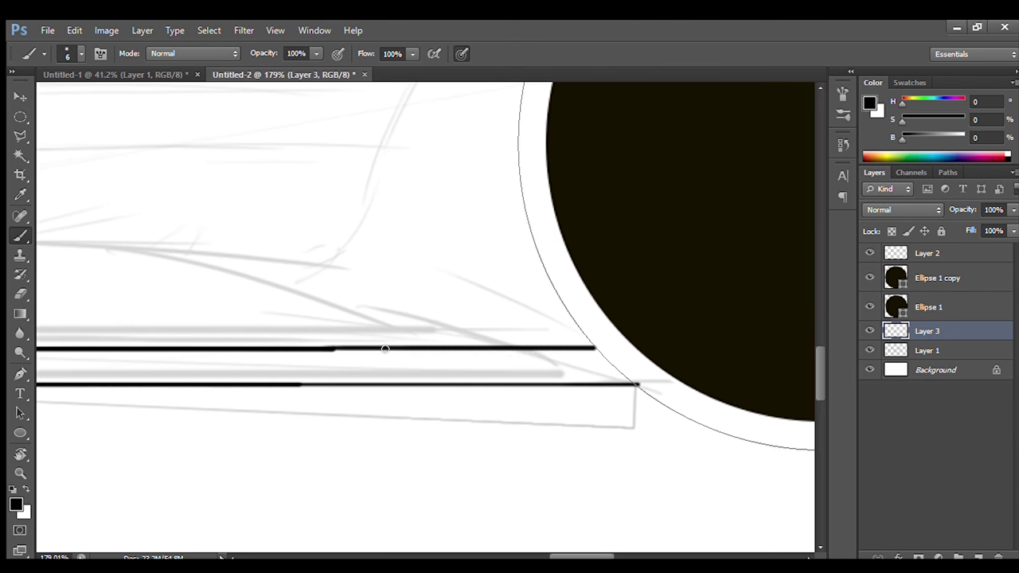
Step: Ink a gently rising curve above the sill from the front wheel toward the doors, erasing its excess
scroll(689, 382, "down", 5)
scroll(219, 384, "up", 6)
left_click_drag(135, 378, 481, 335)
key("ctrl+z")
left_click_drag(371, 342, 475, 334)
scroll(330, 378, "down", 5)
key("e")
mouse_move(303, 368)
left_mouse_down()
mouse_move(240, 374)
mouse_move(467, 357)
left_mouse_up()
key("b")
Step: Continue the curve above the sill rearward so it descends toward the rear wheel, checking it with Layer 1 hidden
left_click(869, 350)
scroll(463, 388, "right", 3)
scroll(463, 387, "up", 2)
left_click(869, 351)
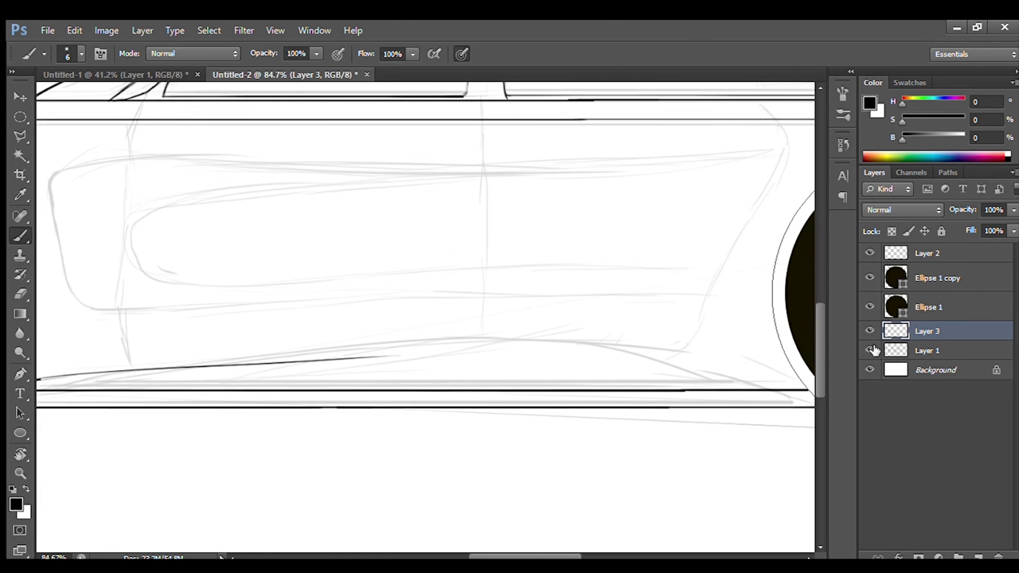
mouse_move(326, 356)
left_mouse_down()
mouse_move(555, 353)
mouse_move(728, 366)
mouse_move(795, 385)
left_mouse_up()
left_click(870, 350)
scroll(550, 393, "left", 2)
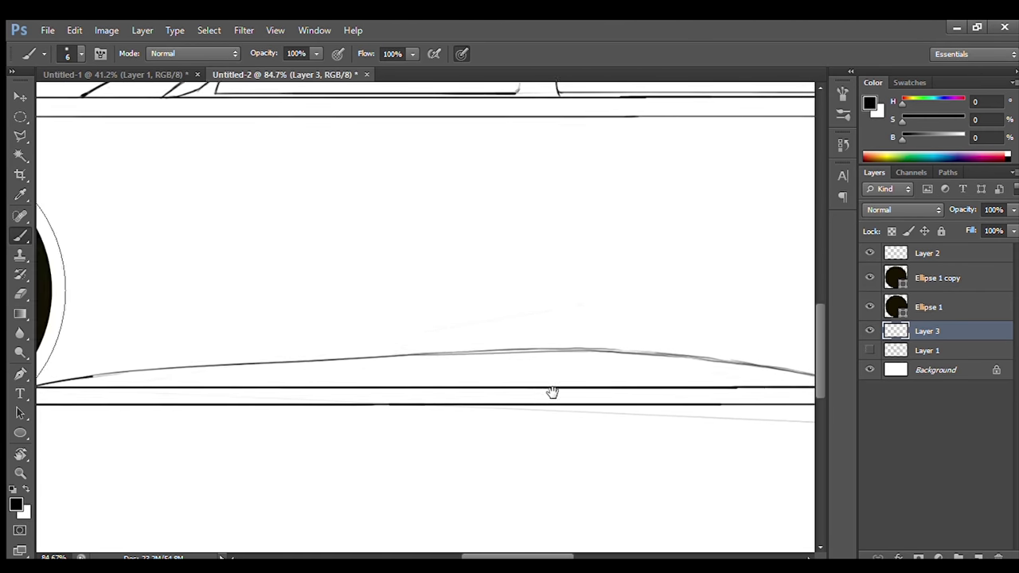
scroll(787, 311, "down", 3)
Step: Show the sketch layer again and ink the front edge of the door recess with its rounded lower corner
left_click(869, 350)
scroll(173, 298, "up", 4)
key("ctrl+z")
mouse_move(309, 233)
left_mouse_down()
mouse_move(338, 433)
mouse_move(418, 434)
left_mouse_up()
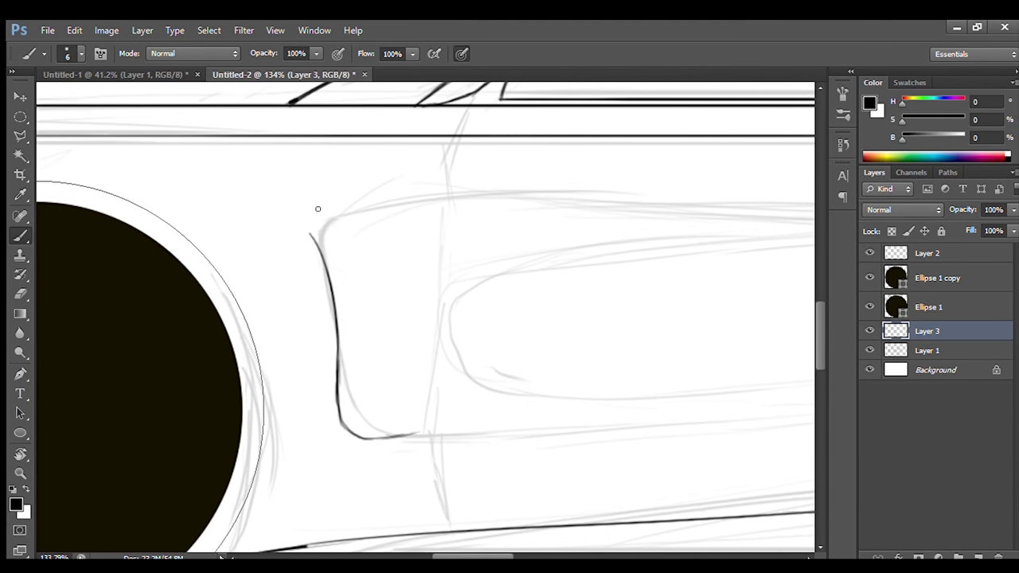
left_click_drag(303, 229, 298, 203)
Step: Ink the door recess's rounded upper front corner and its long top edge running rearward below the beltlines
scroll(302, 229, "down", 5)
scroll(302, 229, "up", 1)
mouse_move(497, 285)
left_mouse_down()
mouse_move(244, 284)
mouse_move(369, 276)
left_mouse_up()
scroll(244, 284, "up", 3)
scroll(243, 284, "up", 2)
left_click_drag(304, 271, 578, 283)
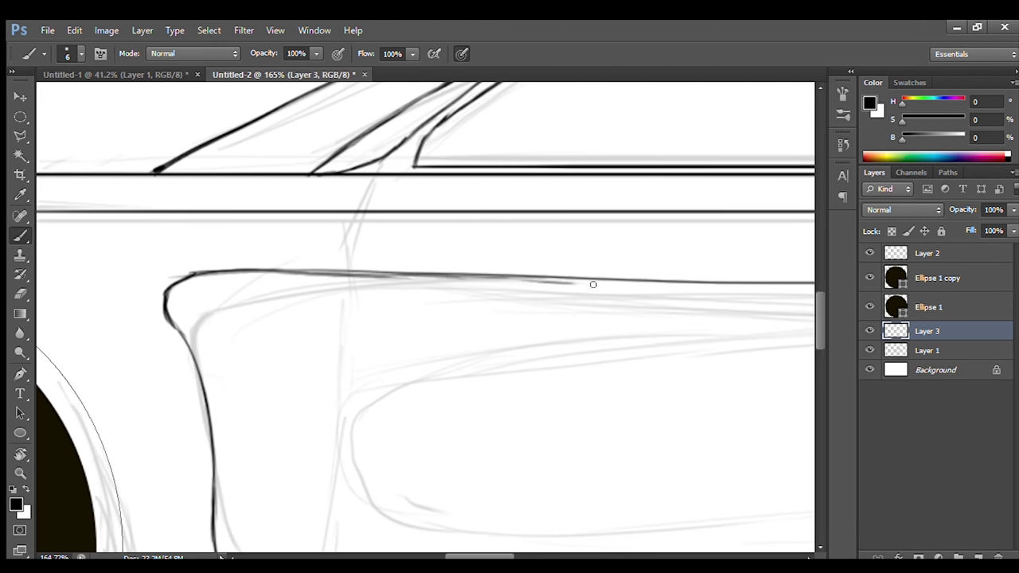
Step: Ink the door recess's long lower edge running rearward from its rounded lower front corner, cleaning up the overlap
scroll(592, 284, "down", 4)
scroll(316, 426, "up", 4)
left_click_drag(274, 360, 512, 347)
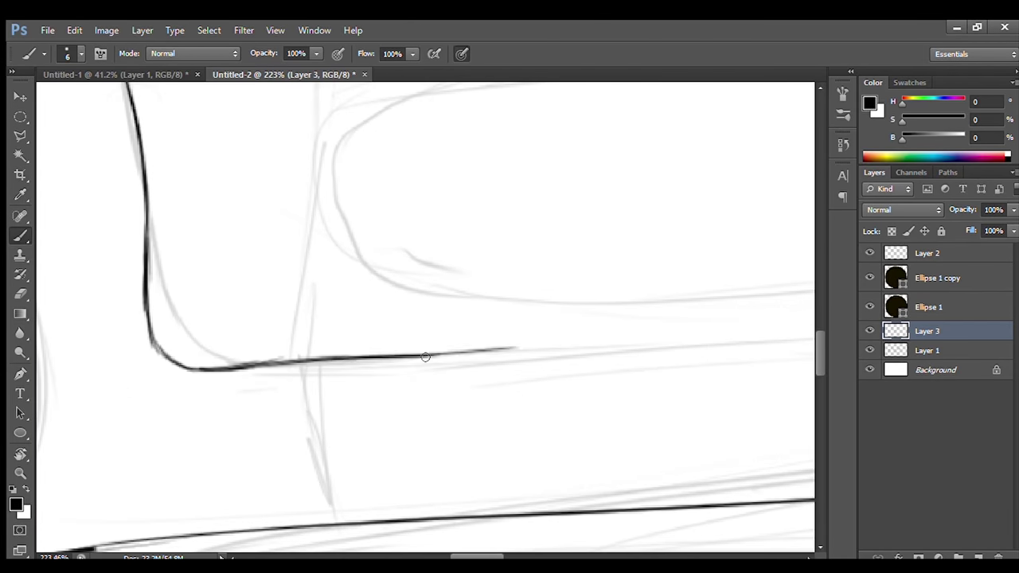
scroll(335, 373, "up", 1)
left_click_drag(263, 382, 582, 364)
scroll(411, 377, "right", 3)
key("e")
scroll(296, 357, "down", 3)
key("b")
scroll(295, 357, "up", 4)
mouse_move(150, 375)
left_mouse_down()
mouse_move(531, 352)
mouse_move(393, 368)
left_mouse_up()
Step: Undo the last stray strokes and extend the door recess's top edge rearward to a point ahead of the rear wheel
scroll(551, 379, "down", 5)
scroll(552, 379, "up", 4)
key("ctrl+z")
scroll(466, 398, "down", 3)
scroll(467, 398, "up", 2)
mouse_move(605, 308)
left_mouse_down()
mouse_move(368, 300)
mouse_move(589, 304)
left_mouse_up()
key("ctrl+z")
key("ctrl+z")
scroll(557, 311, "right", 3)
scroll(584, 329, "right", 3)
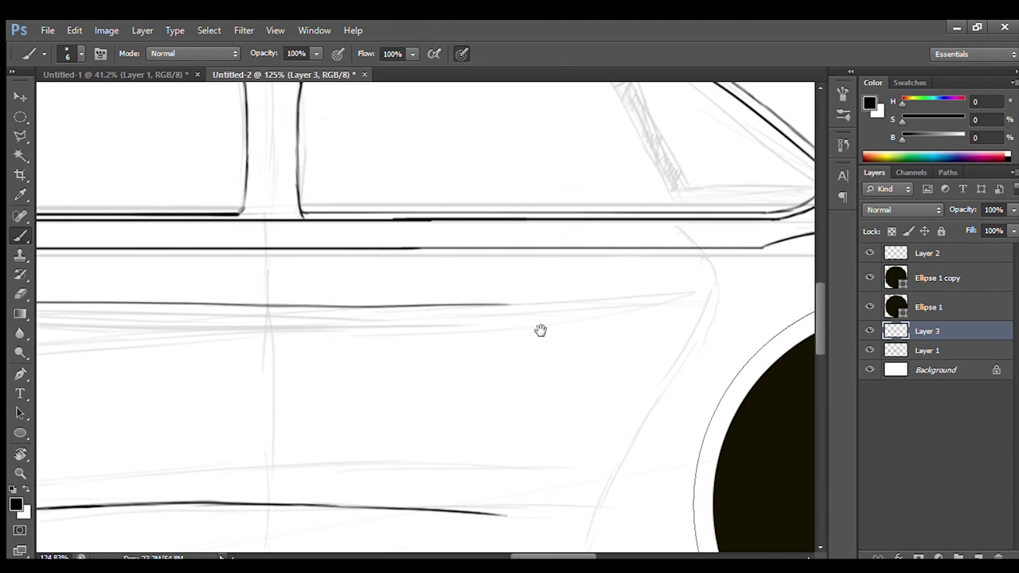
left_click_drag(479, 303, 696, 291)
scroll(635, 292, "down", 4)
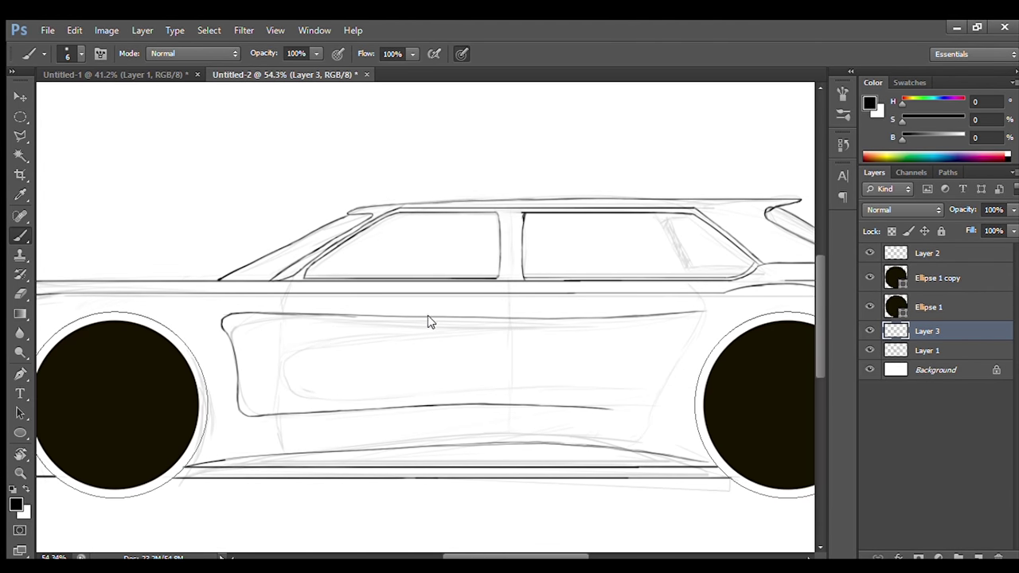
Step: Set the brush size to 4 and ink the inner scoop's rounded front end and upper edge inside the door recess
key("bracketleft")
key("bracketleft")
left_click_drag(374, 339, 387, 393)
left_click_drag(342, 344, 565, 328)
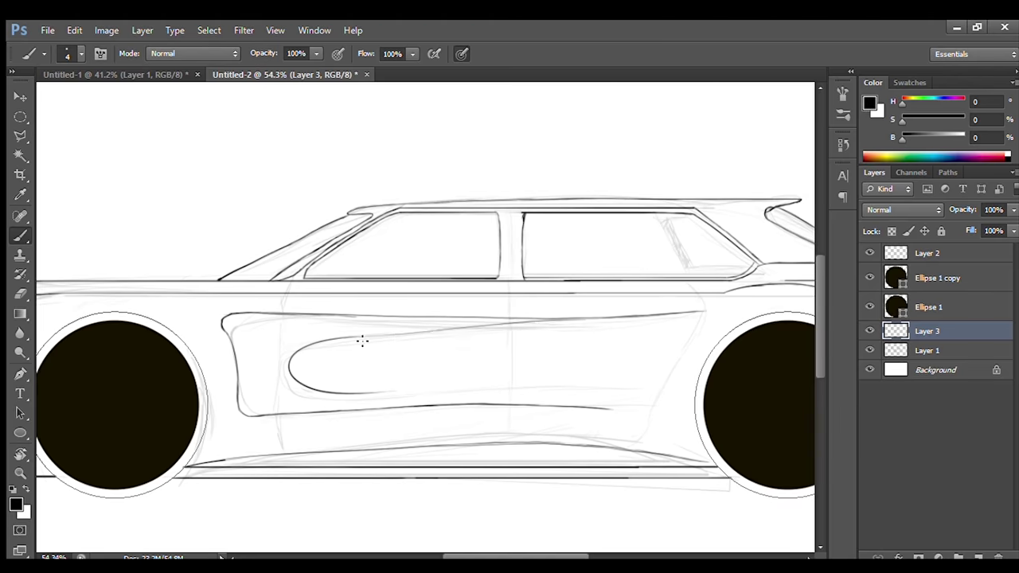
Step: Ink the inner scoop's lower edge rearward and extend its upper edge toward the recess's upper rear tip
scroll(405, 388, "up", 4)
left_click_drag(354, 420, 301, 420)
left_click_drag(217, 414, 796, 429)
mouse_move(529, 296)
left_mouse_down()
mouse_move(409, 296)
mouse_move(754, 266)
left_mouse_up()
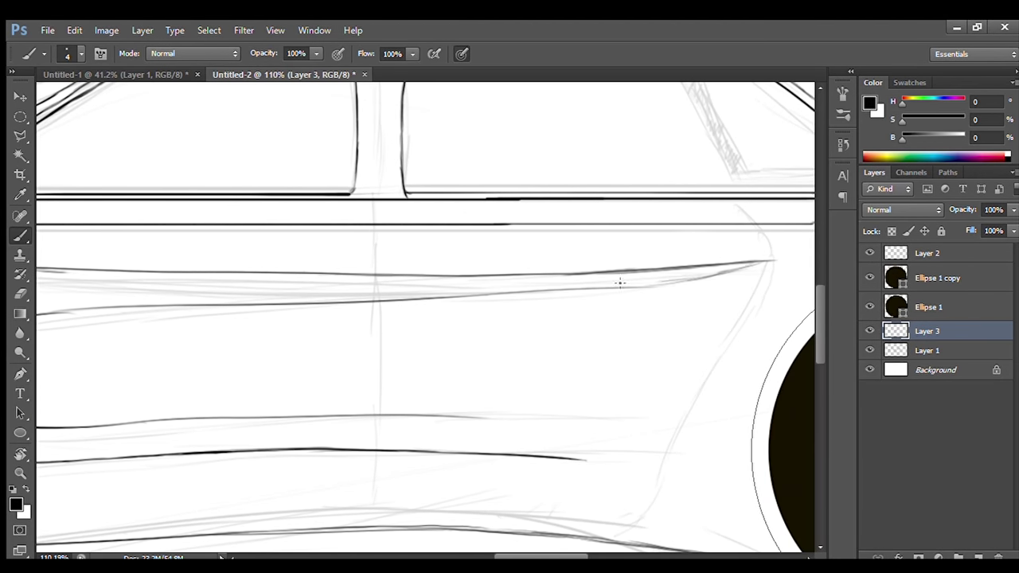
Step: Hide Layer 1, erase the rough end of the scoop's upper edge and re-ink it into the upper rear tip
key("e")
left_click(869, 350)
left_click_drag(620, 284, 737, 269)
key("b")
left_click_drag(448, 296, 765, 263)
Step: Extend the scoop's and recess's lower edges rearward and join them in a rounded tip ahead of the rear wheel
scroll(628, 353, "down", 1)
scroll(719, 362, "up", 2)
left_click_drag(520, 326, 787, 374)
left_click_drag(712, 357, 624, 359)
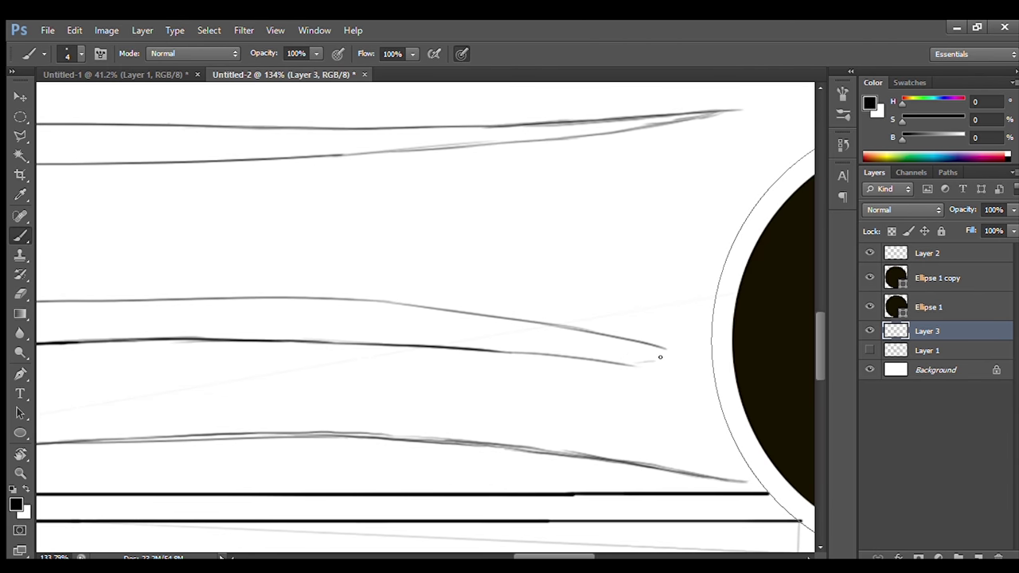
key("e")
scroll(588, 373, "down", 4)
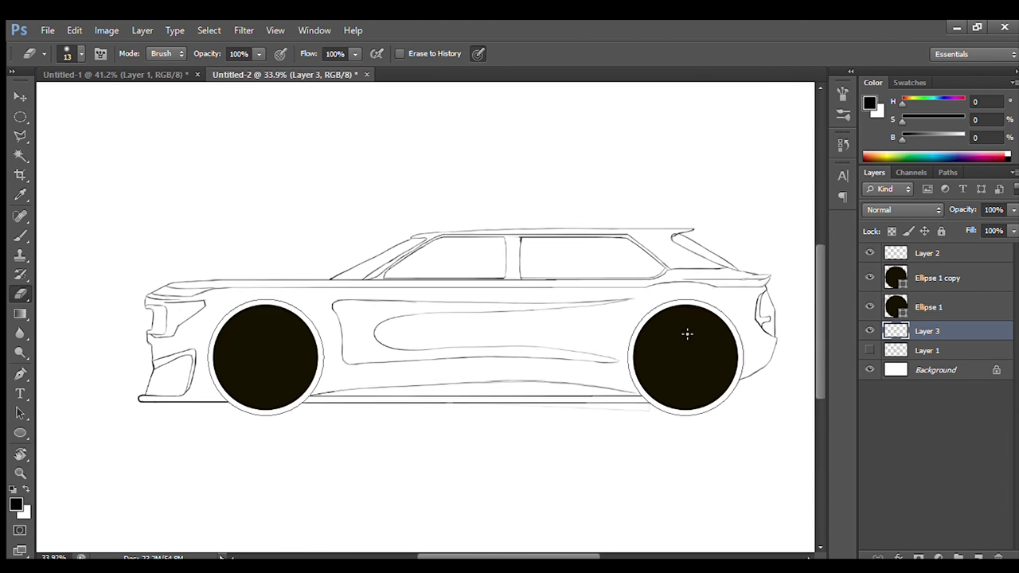
scroll(402, 293, "up", 5)
scroll(632, 461, "down", 5)
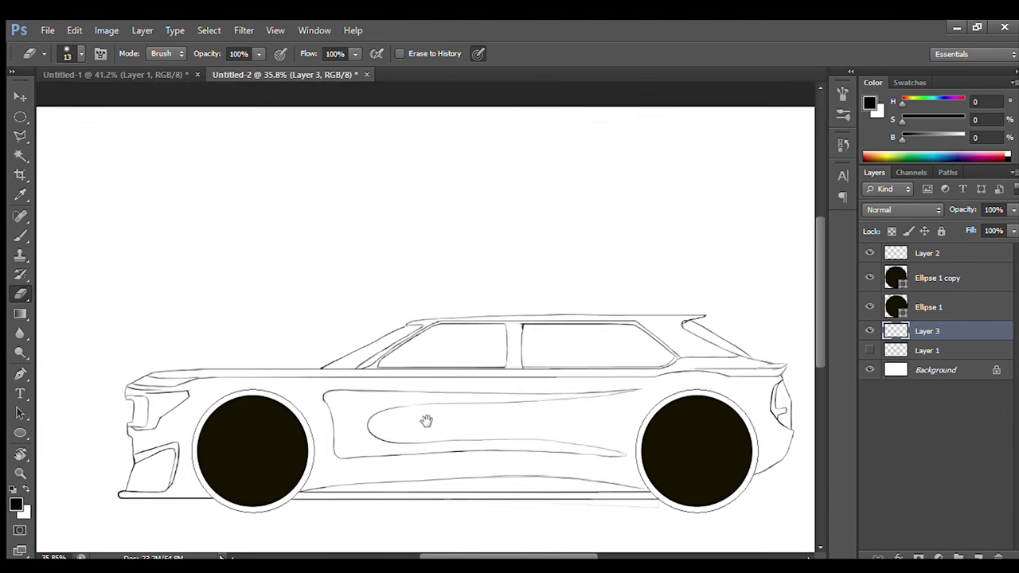
scroll(385, 234, "up", 6)
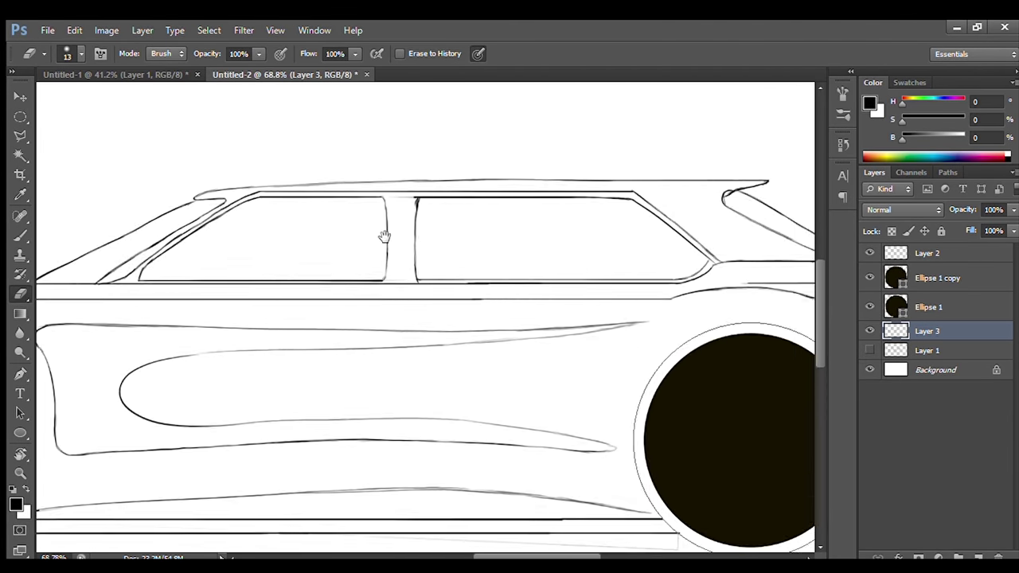
Step: Ink a straight vertical line between the two side windows from the roof edge to the upper beltline
key("b")
mouse_move(426, 348)
left_mouse_down()
mouse_move(426, 134)
mouse_move(426, 348)
left_mouse_up()
scroll(439, 336, "down", 5)
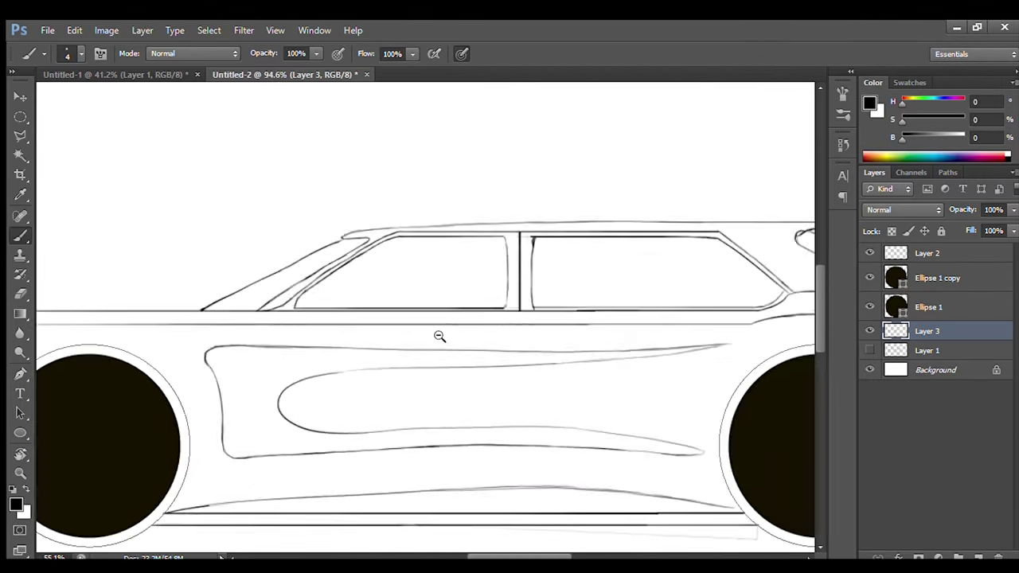
Step: Ink the front door's leading shut line from the beltlines through the recess down to the curve above the sill
scroll(382, 330, "up", 4)
mouse_move(271, 260)
left_mouse_down()
mouse_move(259, 285)
mouse_move(252, 433)
left_mouse_up()
scroll(255, 306, "down", 2)
scroll(257, 387, "up", 2)
left_click_drag(226, 331, 226, 454)
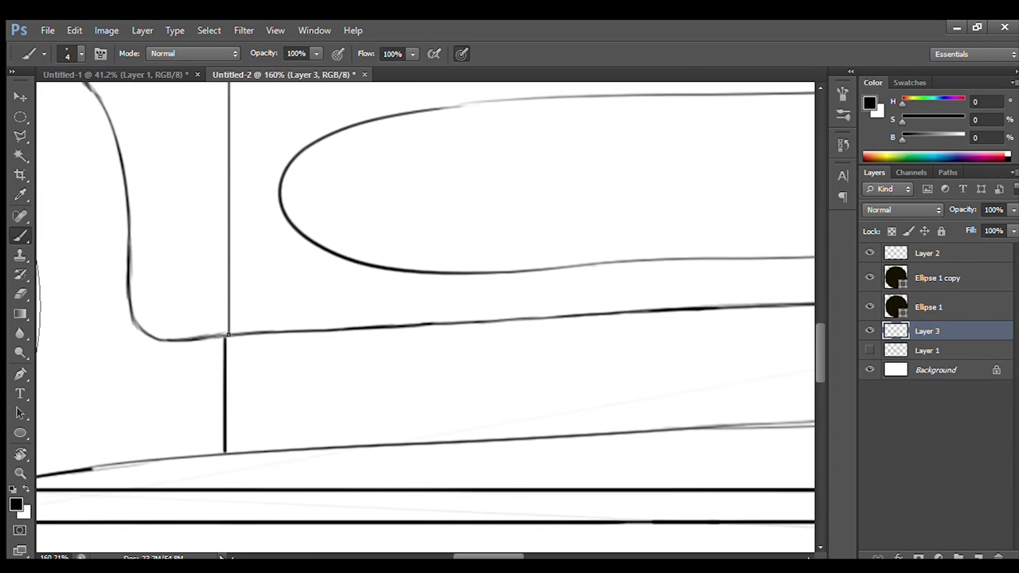
Step: Continue the vertical split between the front and rear doors from the beltline down to the curve above the sill
scroll(348, 419, "down", 3)
scroll(348, 419, "up", 2)
left_click_drag(409, 255, 410, 501)
Step: Ink the rear door's curved shut line ahead of the rear wheel, showing Layer 1 as a guide
scroll(671, 348, "right", 3)
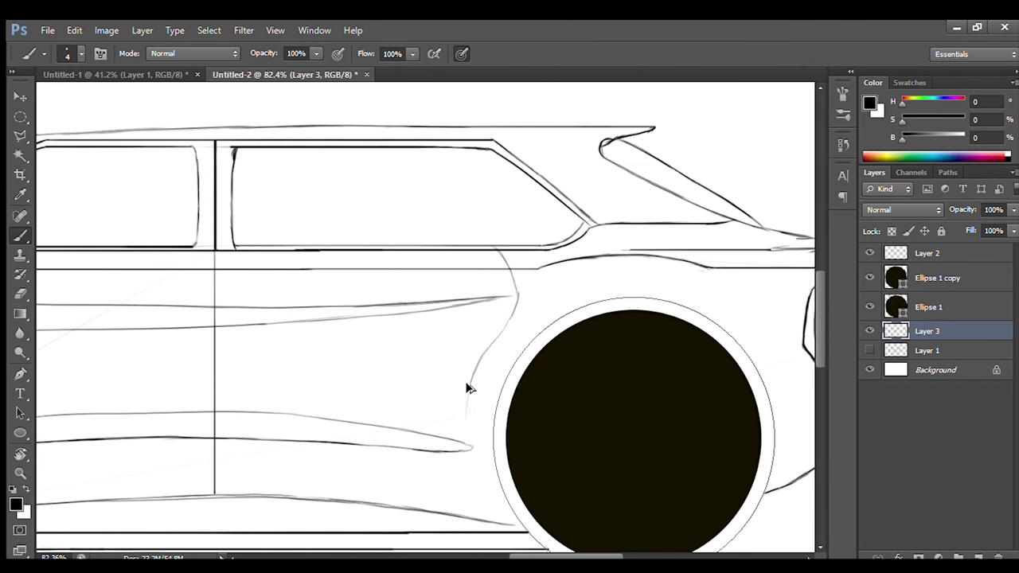
scroll(467, 414, "down", 2)
scroll(491, 316, "up", 2)
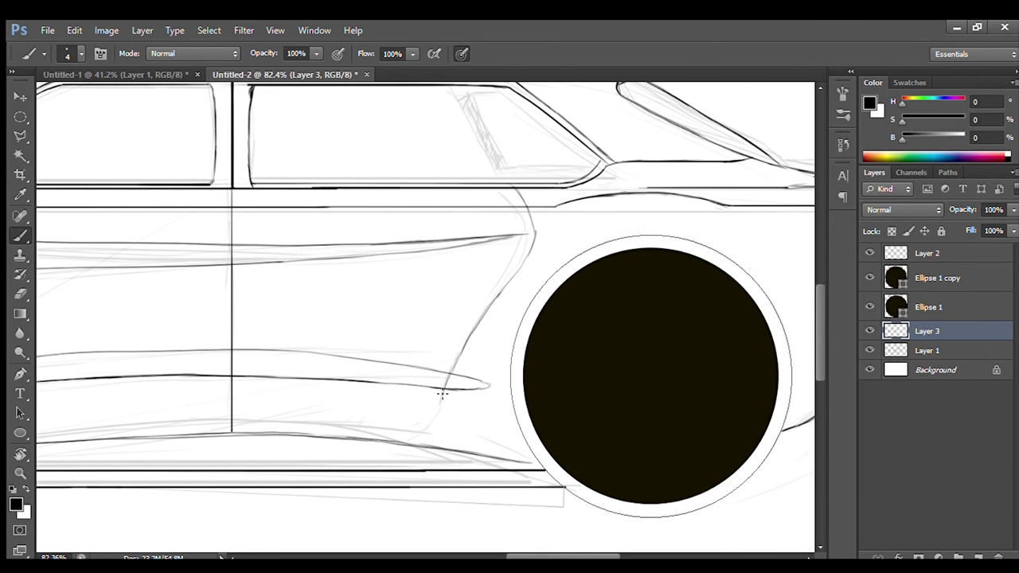
scroll(422, 443, "down", 3)
Step: Hide Layer 1 again and erase the faint diagonal stray line crossing the doors with a larger eraser
scroll(632, 303, "up", 5)
key("e")
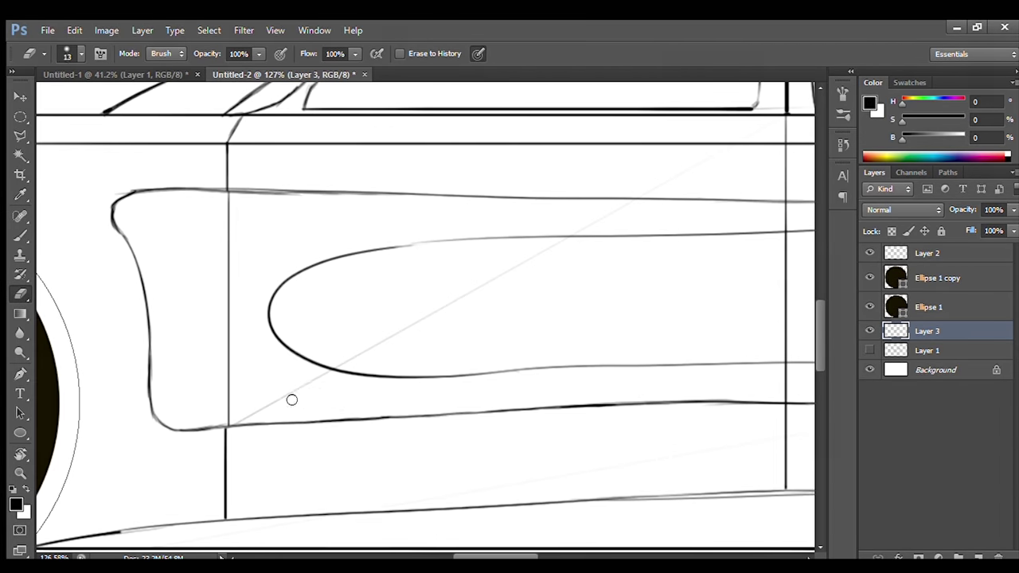
left_click_drag(343, 365, 525, 272)
scroll(484, 256, "right", 3)
scroll(484, 256, "up", 1)
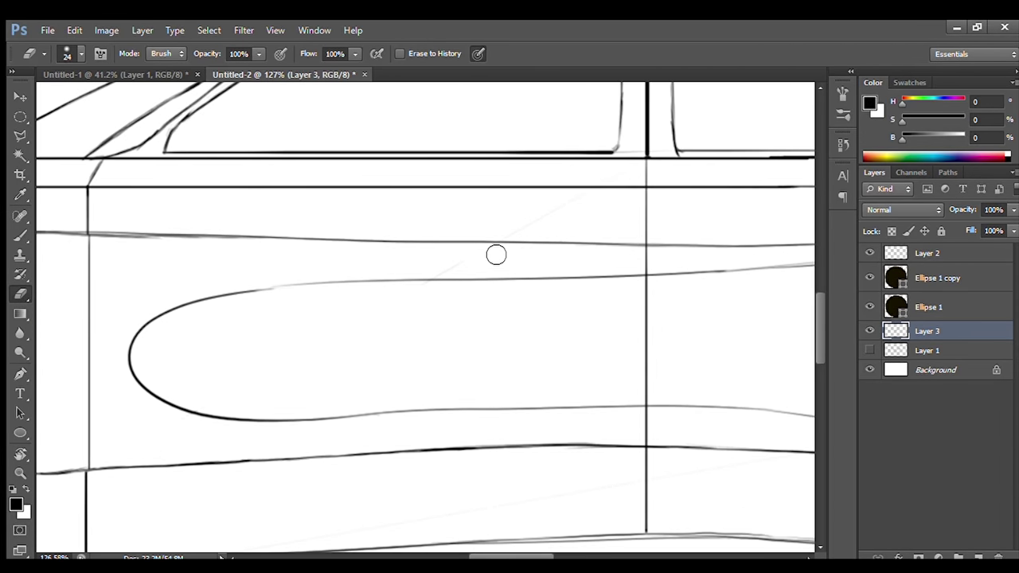
scroll(493, 239, "right", 3)
scroll(439, 250, "up", 1)
scroll(676, 293, "down", 3)
scroll(457, 343, "up", 5)
Step: Ink a slanted vent shape into the rear bumper behind the rear wheel and refine the bumper outline around it
key("b")
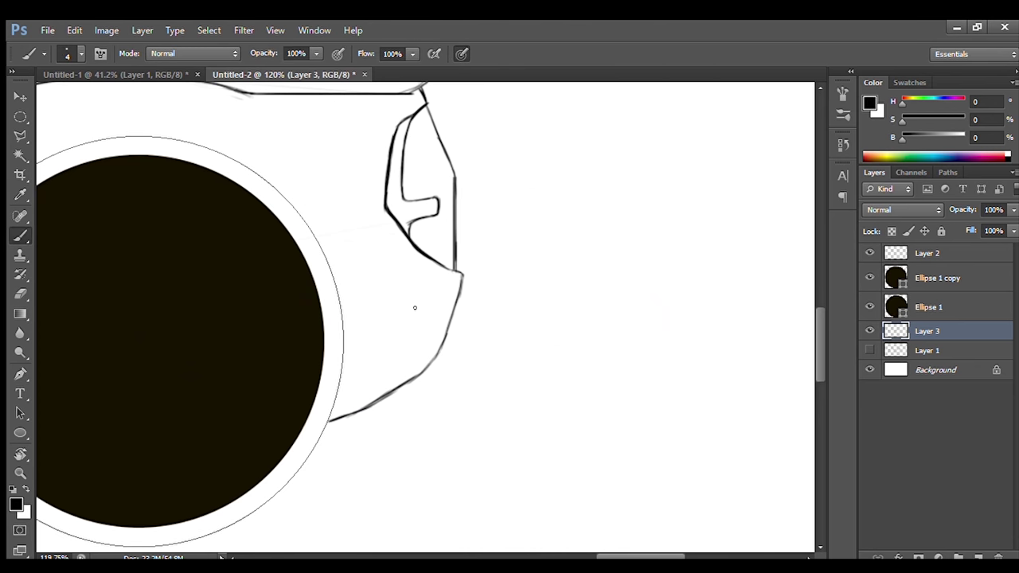
left_click_drag(422, 303, 363, 403)
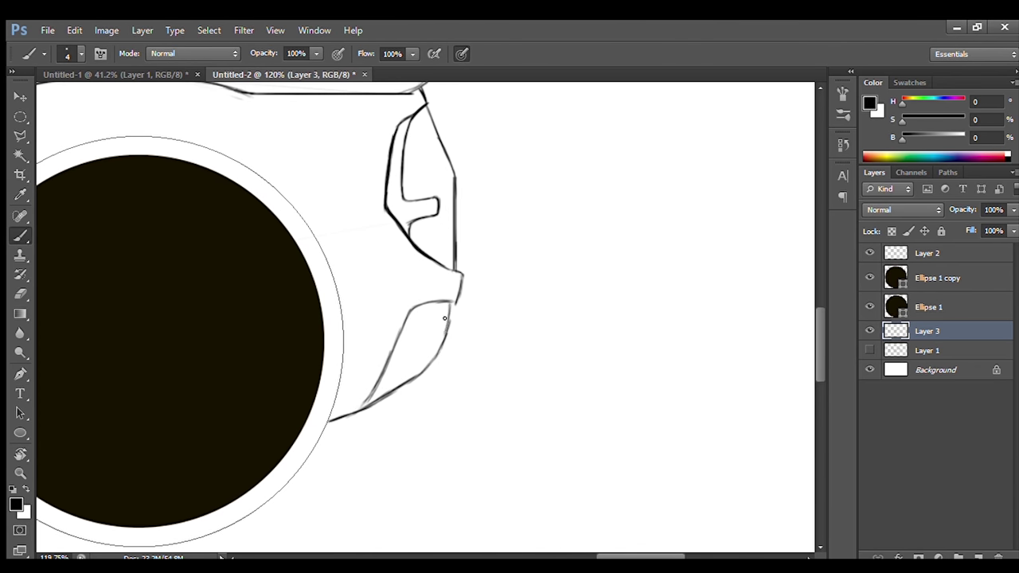
key("ctrl+z")
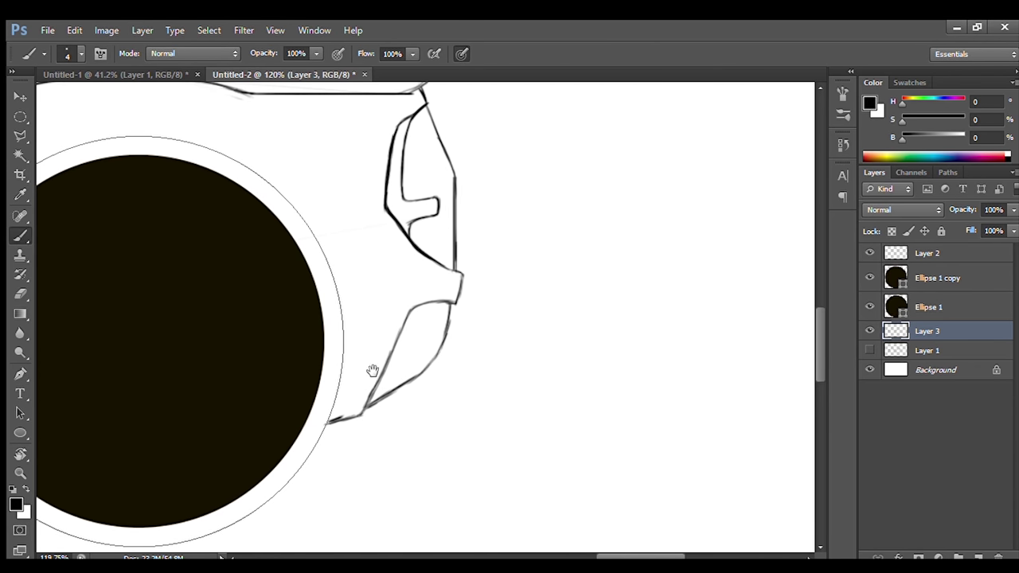
left_click_drag(383, 364, 416, 354)
left_click_drag(481, 308, 434, 329)
Step: Erase the faint leftover sketch line beneath the sill and check the whole car's line work
scroll(476, 309, "down", 5)
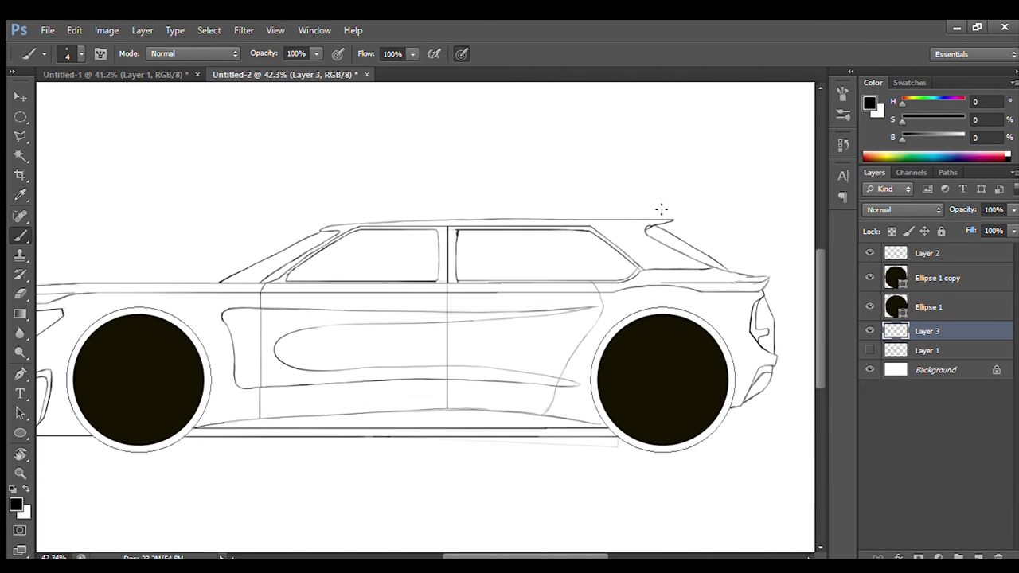
scroll(665, 379, "up", 5)
key("e")
mouse_move(665, 378)
left_mouse_down()
mouse_move(214, 380)
mouse_move(40, 368)
left_mouse_up()
scroll(134, 334, "left", 10)
scroll(135, 334, "up", 5)
scroll(523, 279, "right", 8)
scroll(571, 247, "down", 6)
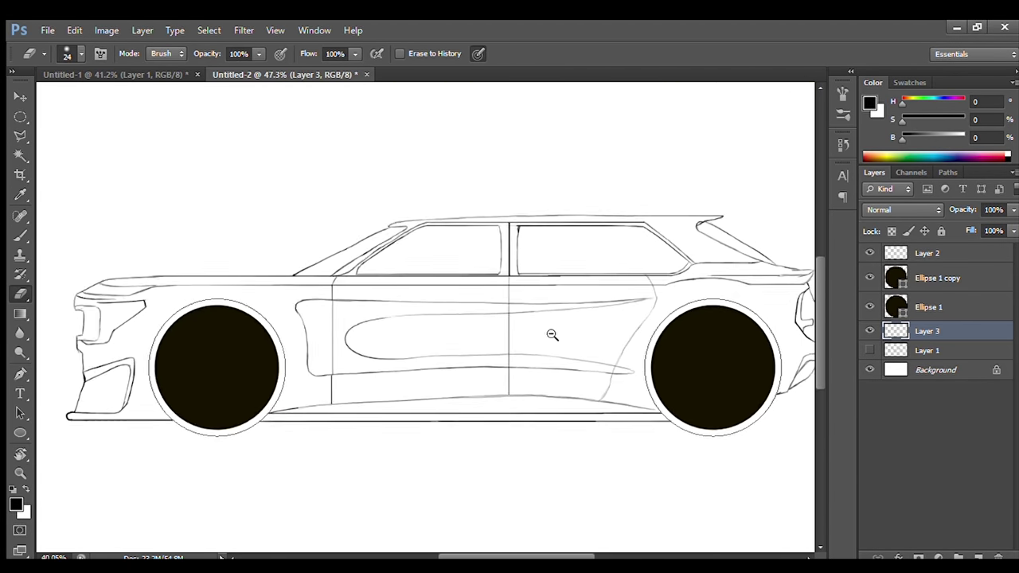
scroll(608, 255, "down", 2)
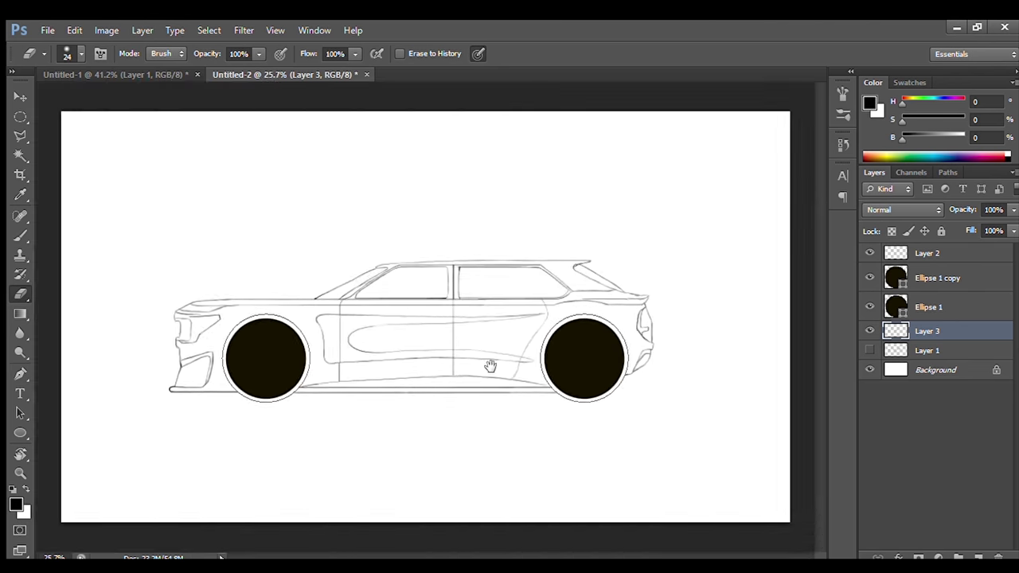
scroll(478, 319, "up", 1)
scroll(170, 432, "left", 2)
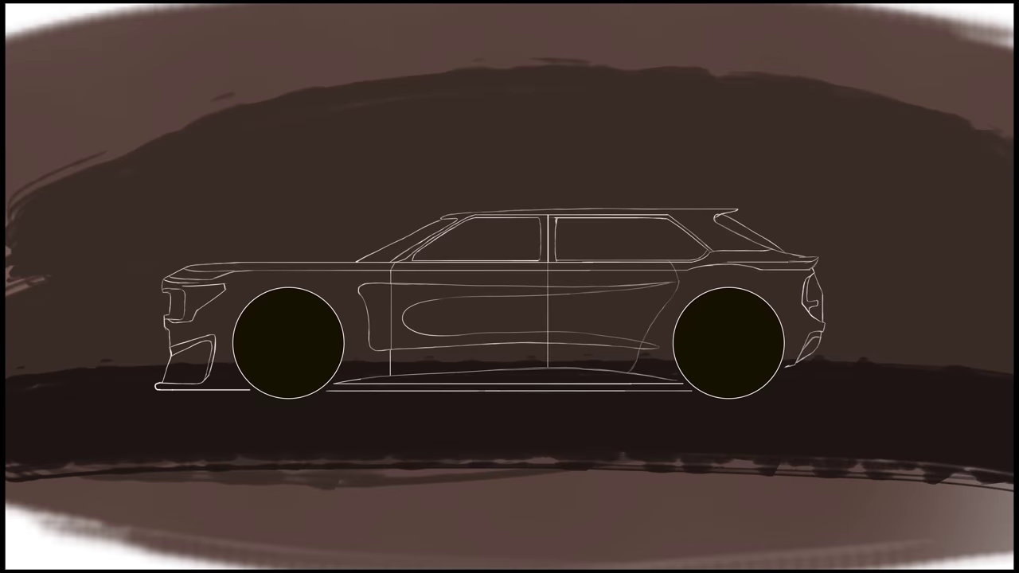